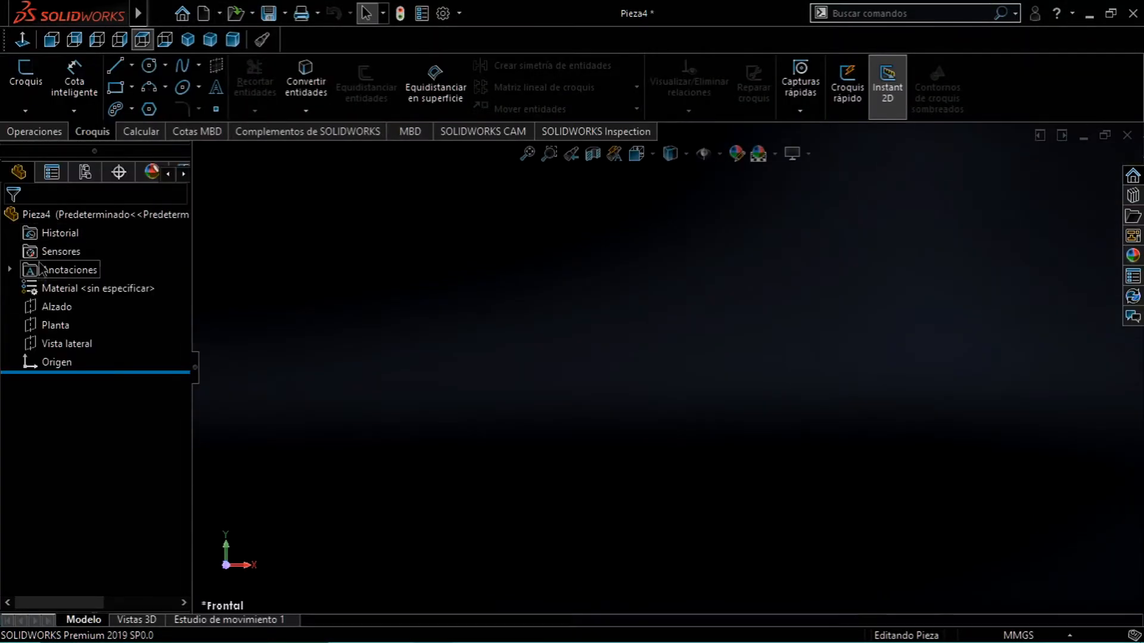
Start a sketch on the Planta plane and draw a vertical centerline passing through the origin.
{"action": "left_click", "coordinate": [47, 330]}
{"action": "left_click", "coordinate": [22, 40]}
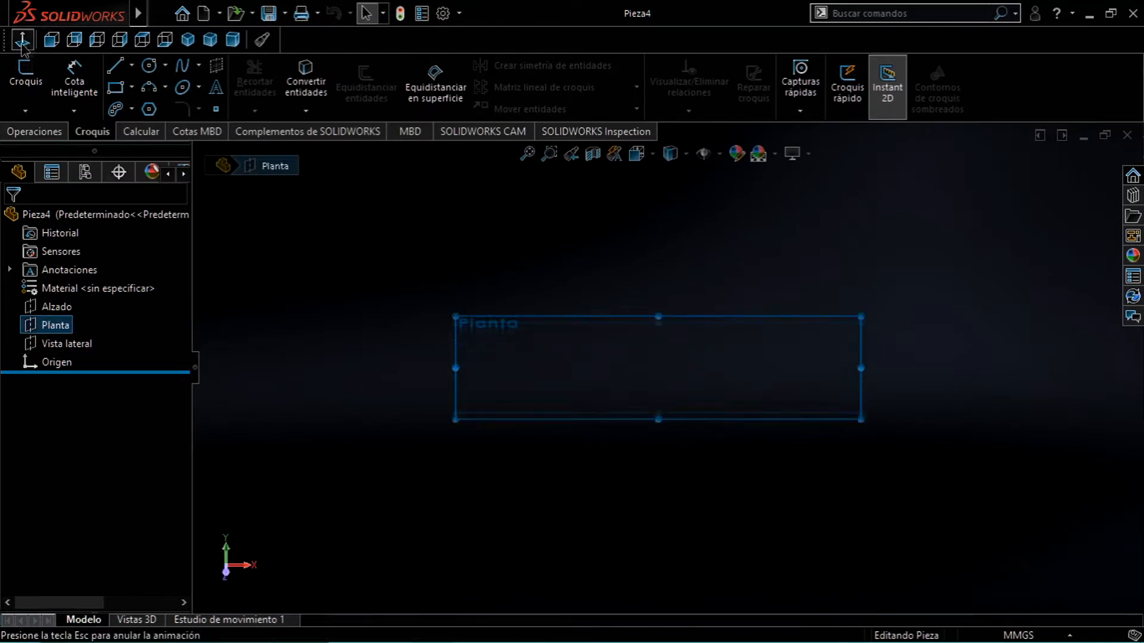
{"action": "left_click", "coordinate": [117, 110]}
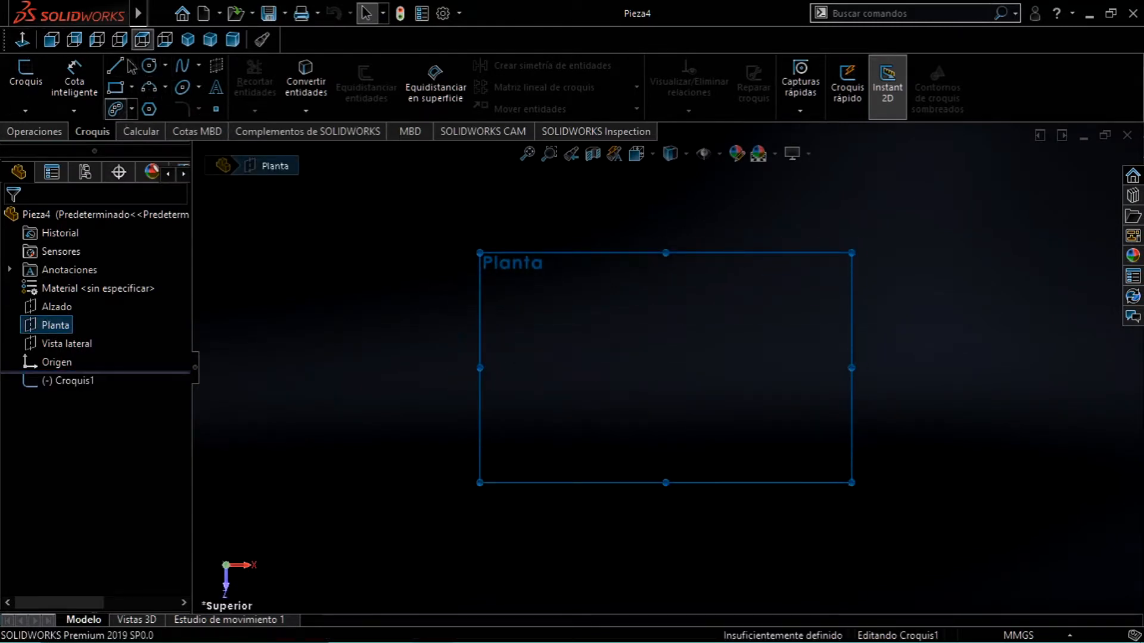
{"action": "left_click", "coordinate": [132, 66]}
{"action": "left_click", "coordinate": [148, 109]}
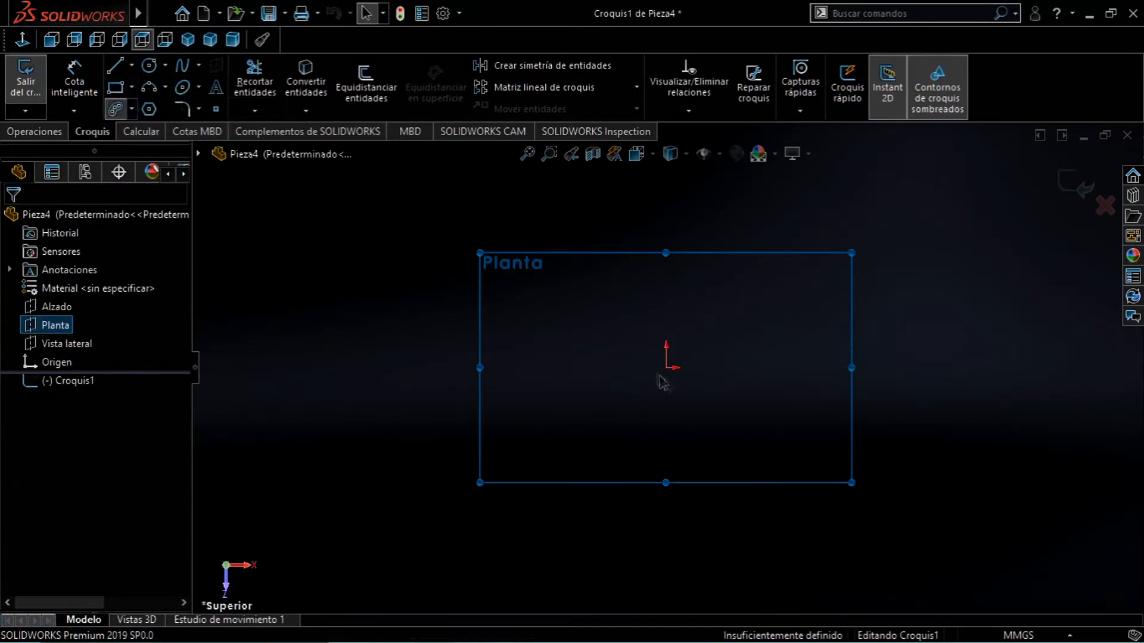
{"action": "left_click", "coordinate": [666, 532]}
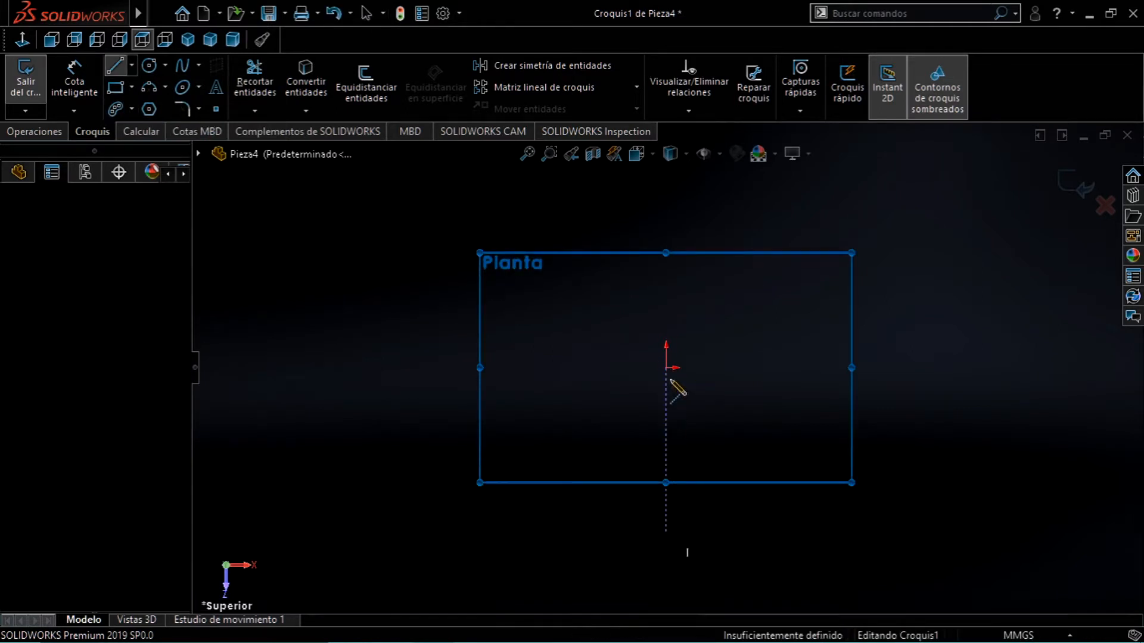
{"action": "left_click", "coordinate": [666, 201]}
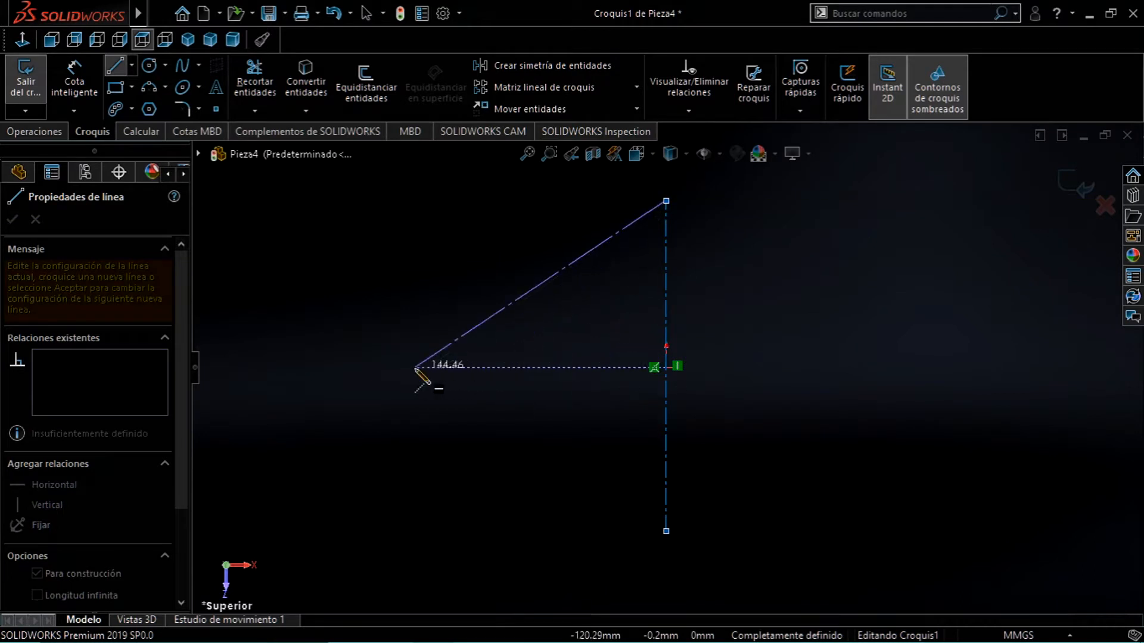
{"action": "key", "text": "Escape"}
{"action": "key", "text": "Escape"}
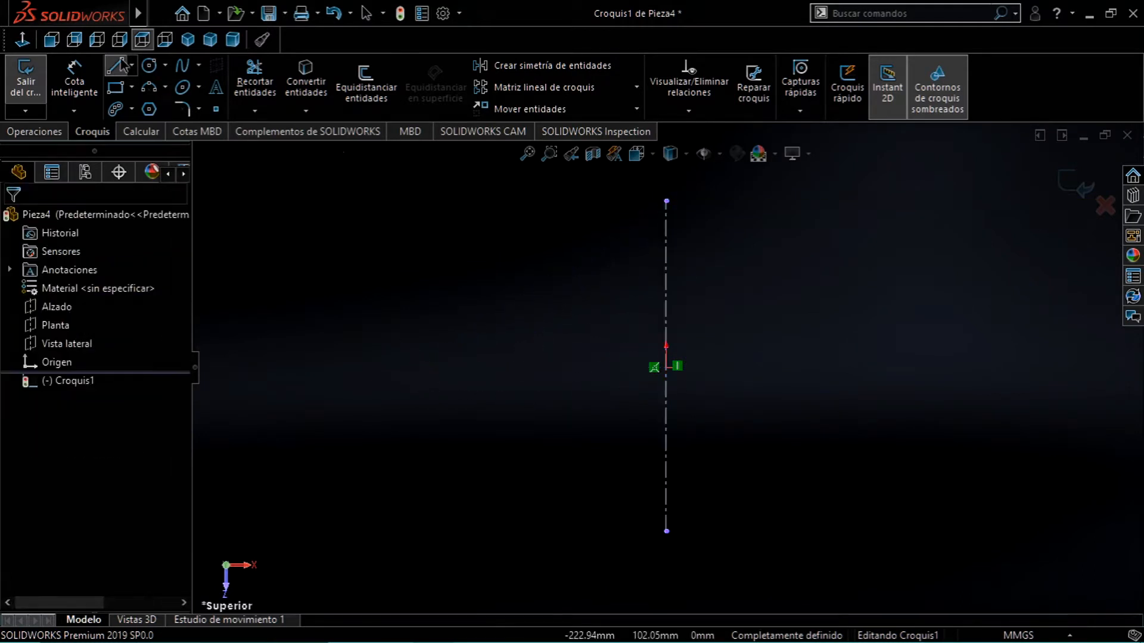
Draw a horizontal centerline through the origin, crossing the vertical centerline.
{"action": "left_click", "coordinate": [132, 65]}
{"action": "left_click", "coordinate": [156, 109]}
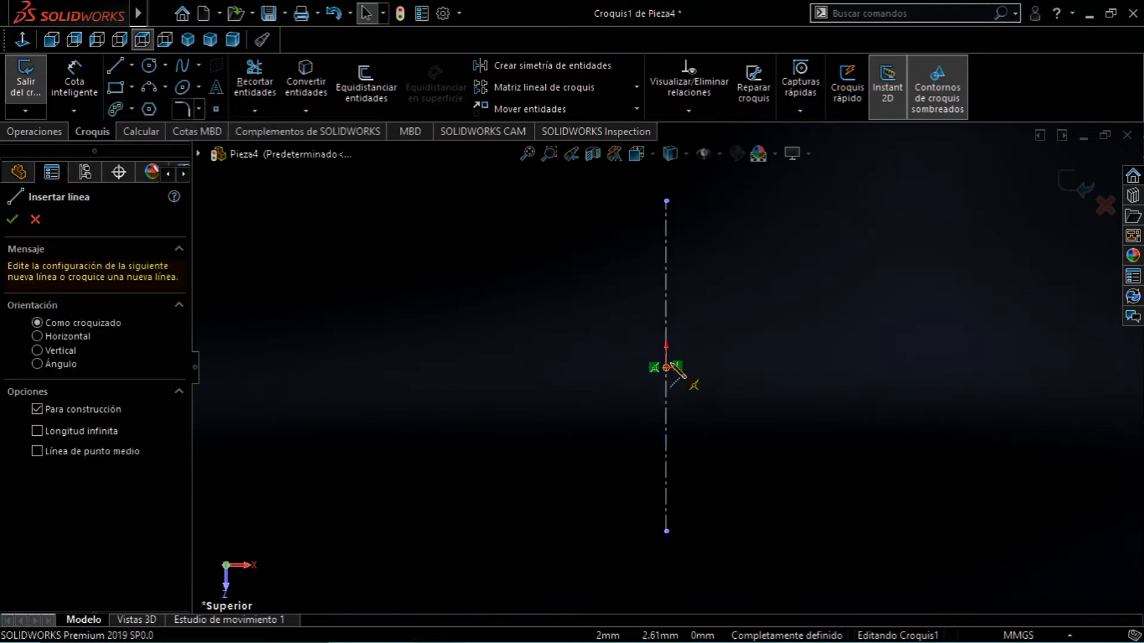
{"action": "left_click", "coordinate": [399, 368]}
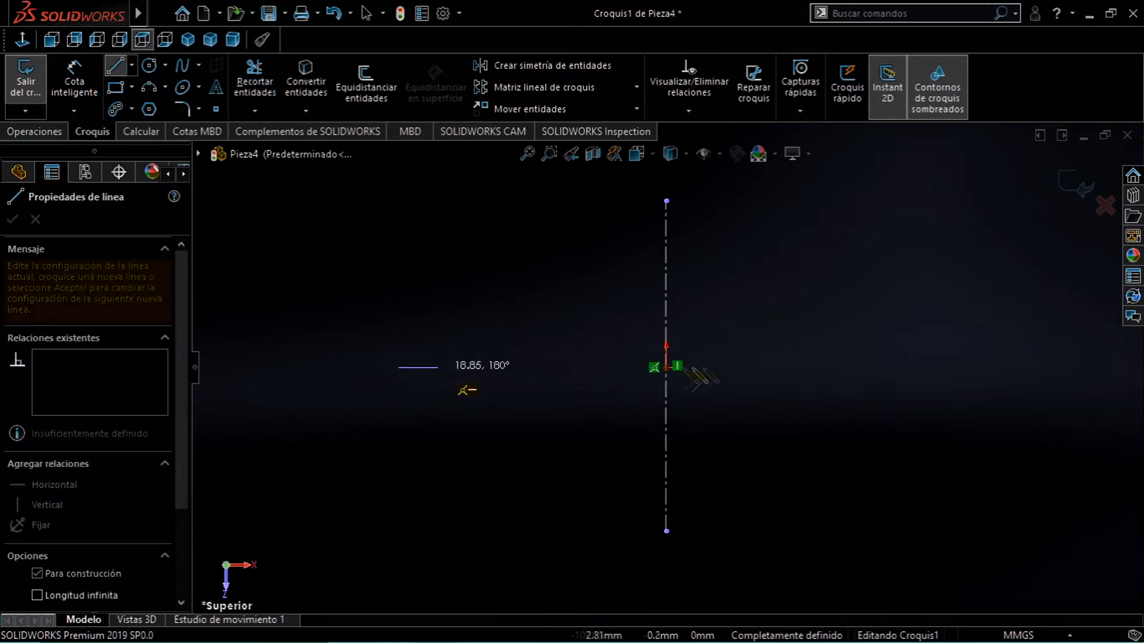
{"action": "left_click", "coordinate": [920, 368]}
{"action": "key", "text": "Escape"}
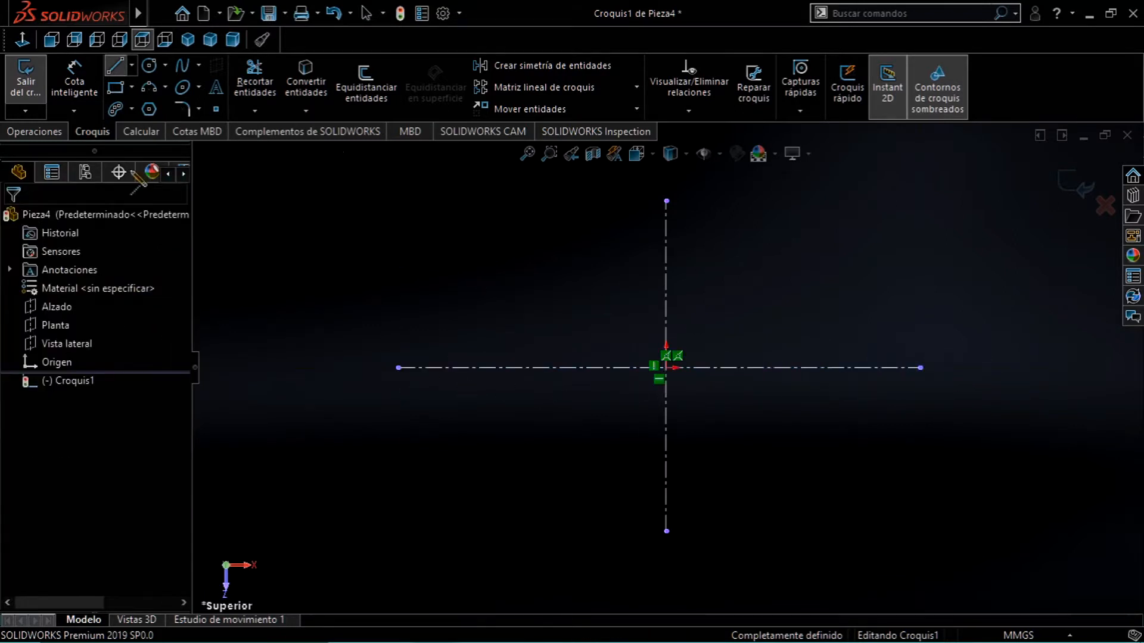
{"action": "left_click", "coordinate": [116, 109]}
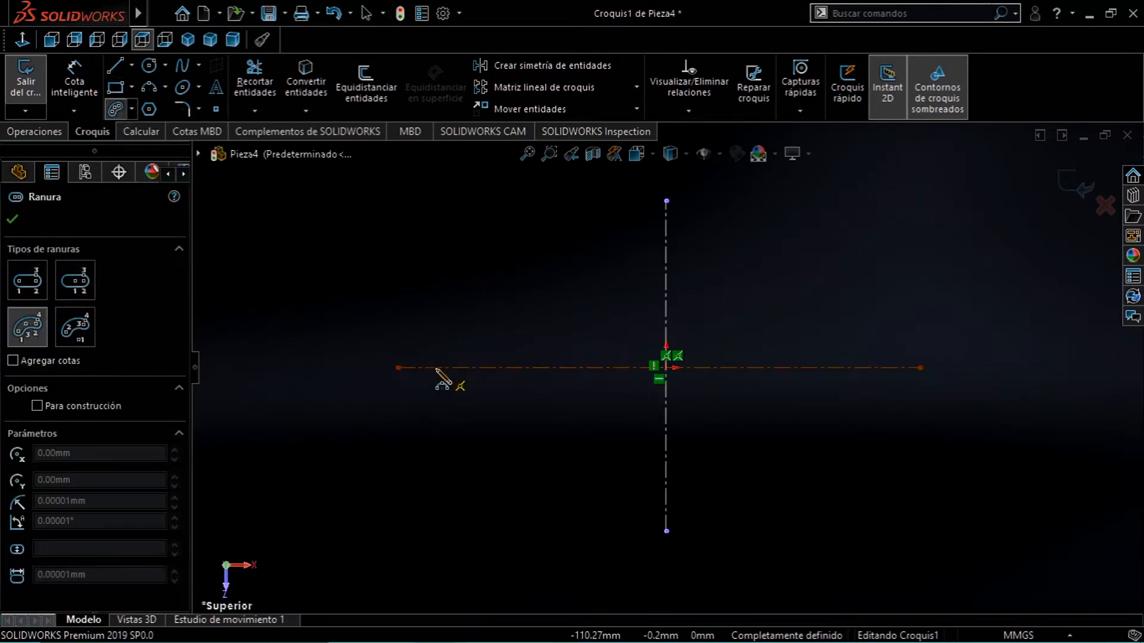
{"action": "left_click", "coordinate": [427, 368]}
{"action": "left_click", "coordinate": [666, 241]}
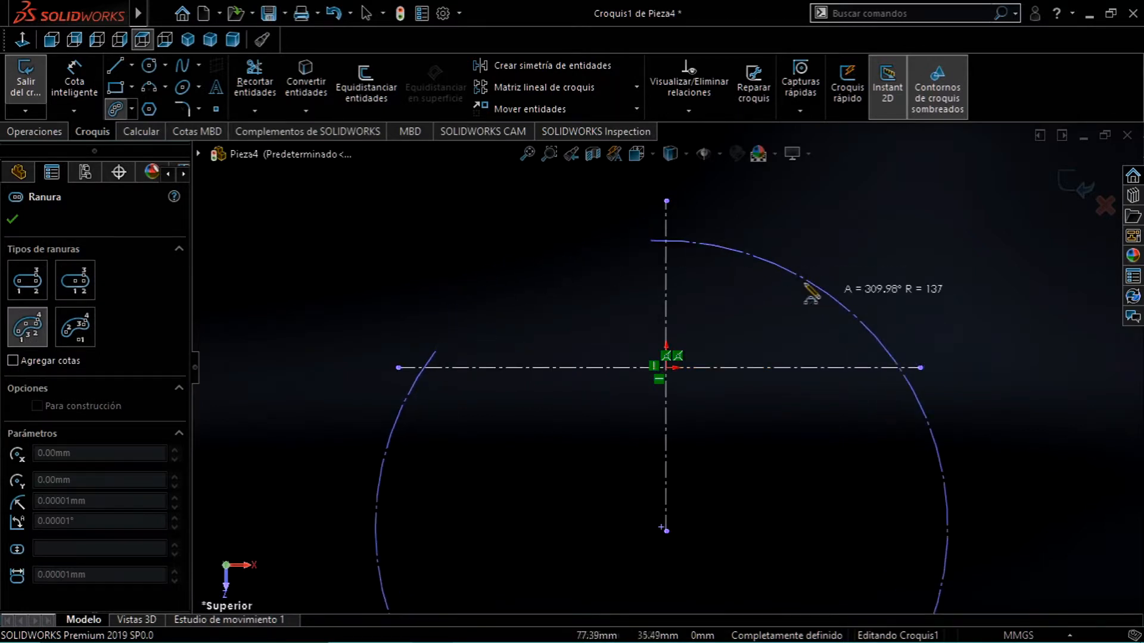
{"action": "key", "text": "Escape"}
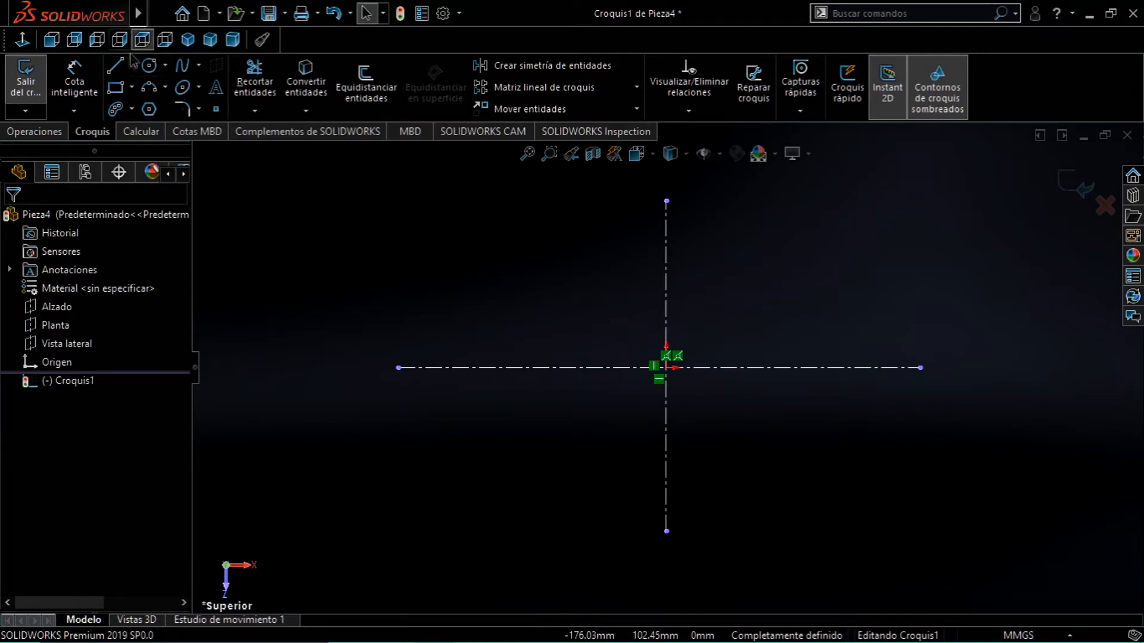
Sketch a three-point arc slot arching above the horizontal centerline, with a centre radius of about 107 mm and a width of about 62 mm.
{"action": "key", "text": "Return"}
{"action": "left_click", "coordinate": [491, 338]}
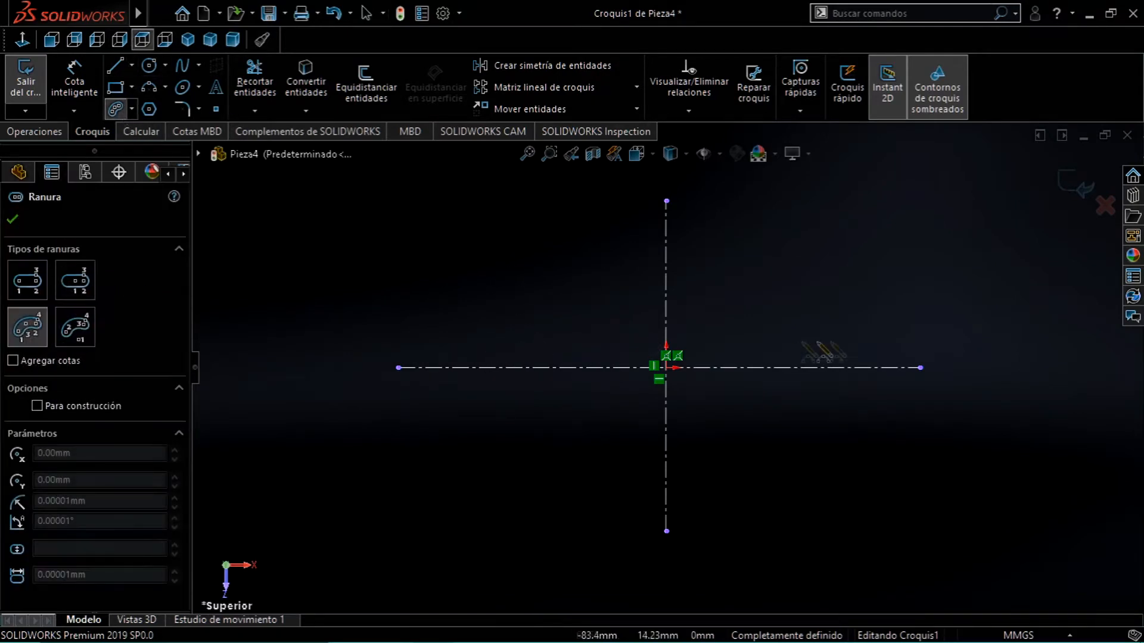
{"action": "left_click", "coordinate": [854, 337]}
{"action": "left_click", "coordinate": [705, 249]}
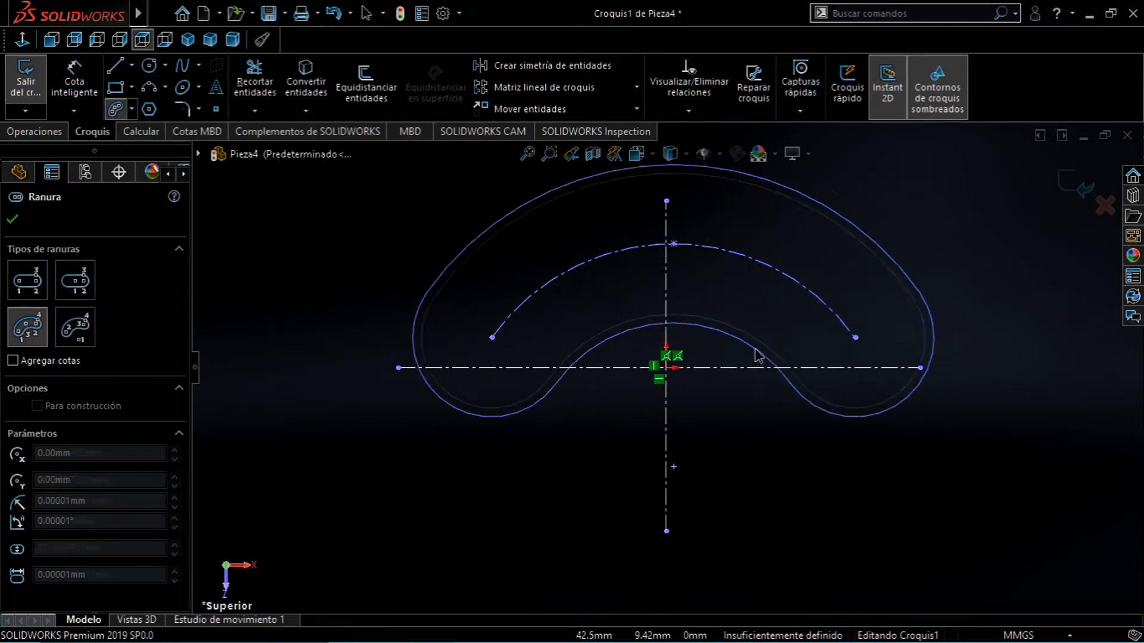
{"action": "left_click", "coordinate": [672, 309]}
{"action": "key", "text": "Escape"}
{"action": "scroll", "coordinate": [915, 216], "scroll_direction": "down", "scroll_amount": 3}
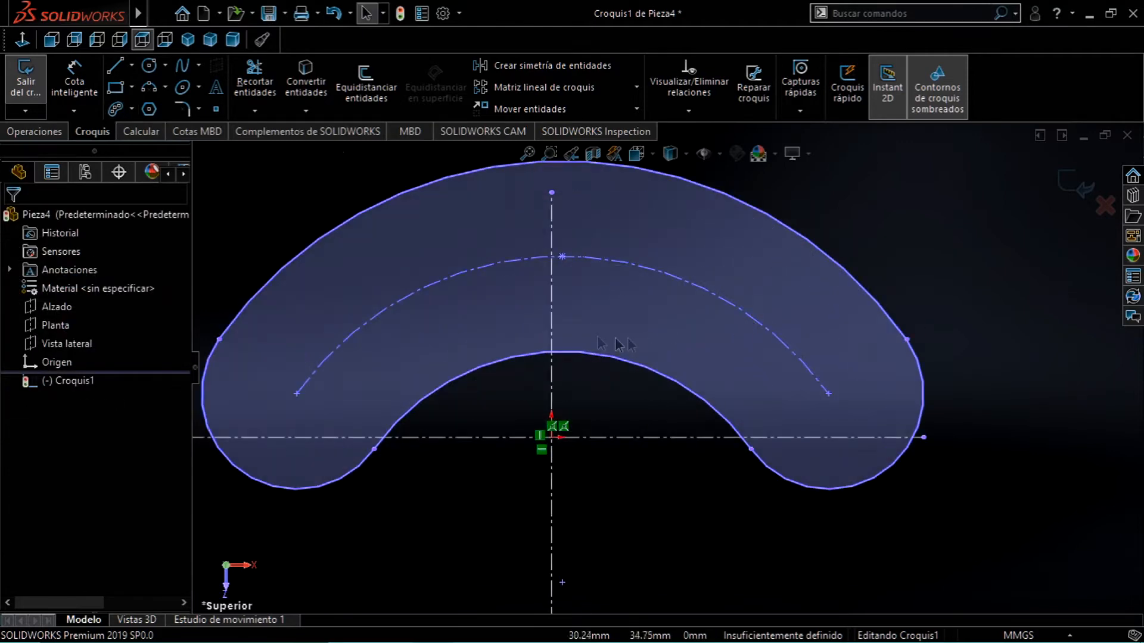
{"action": "key", "text": "f"}
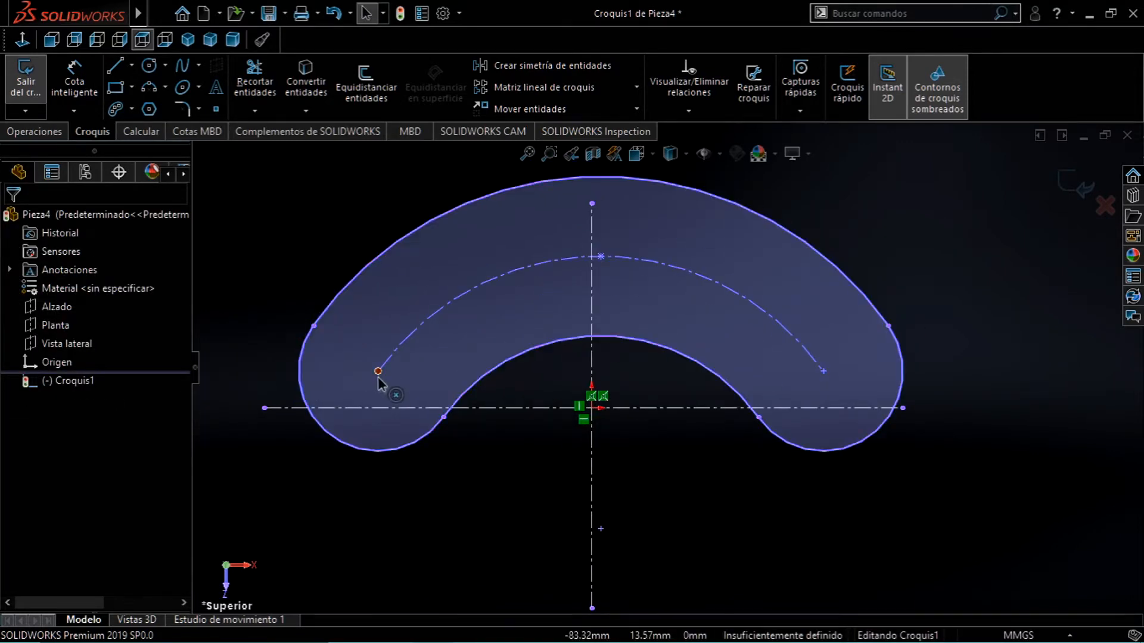
Make the centre point of the slot's left end coincident with the horizontal centerline.
{"action": "left_click", "coordinate": [379, 373]}
{"action": "left_click", "coordinate": [289, 408], "text": "ctrl"}
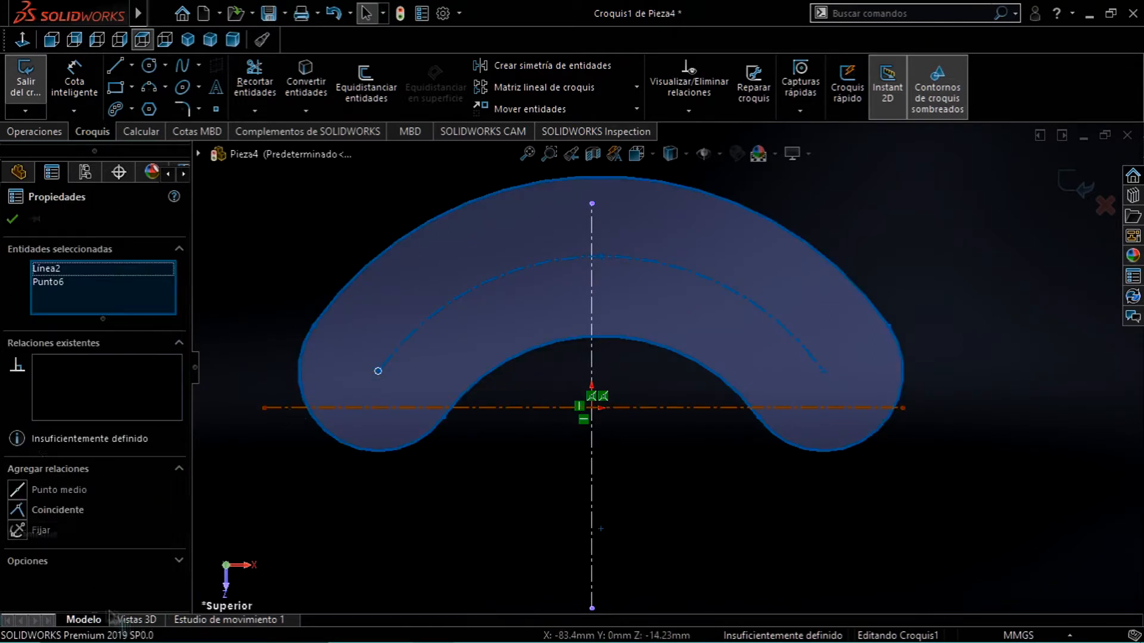
{"action": "left_click", "coordinate": [18, 511]}
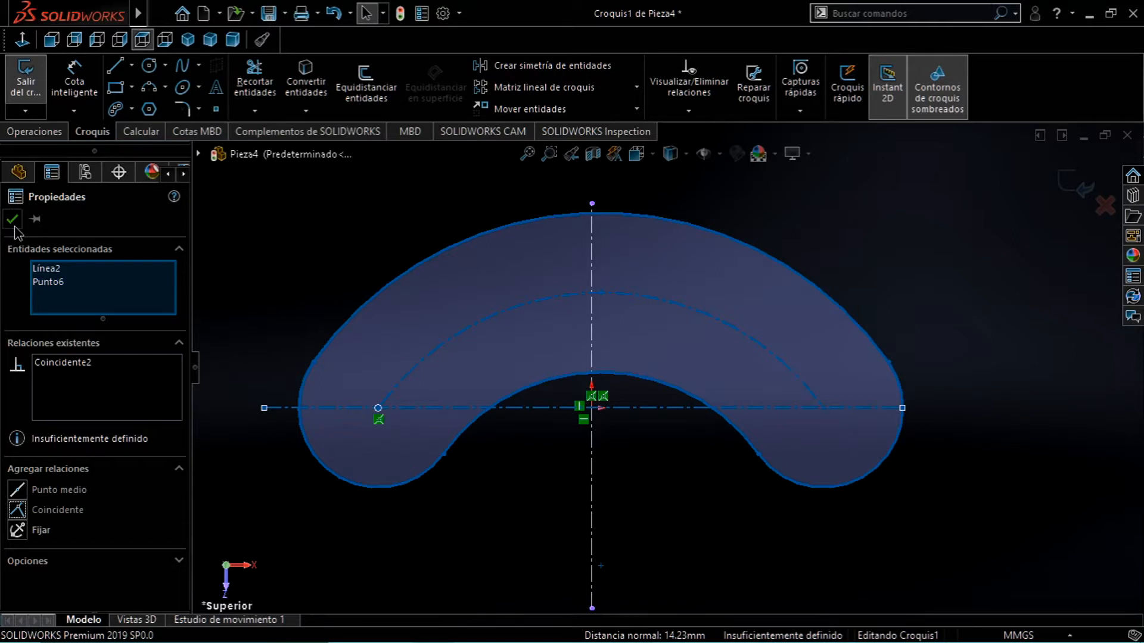
{"action": "left_click", "coordinate": [12, 219]}
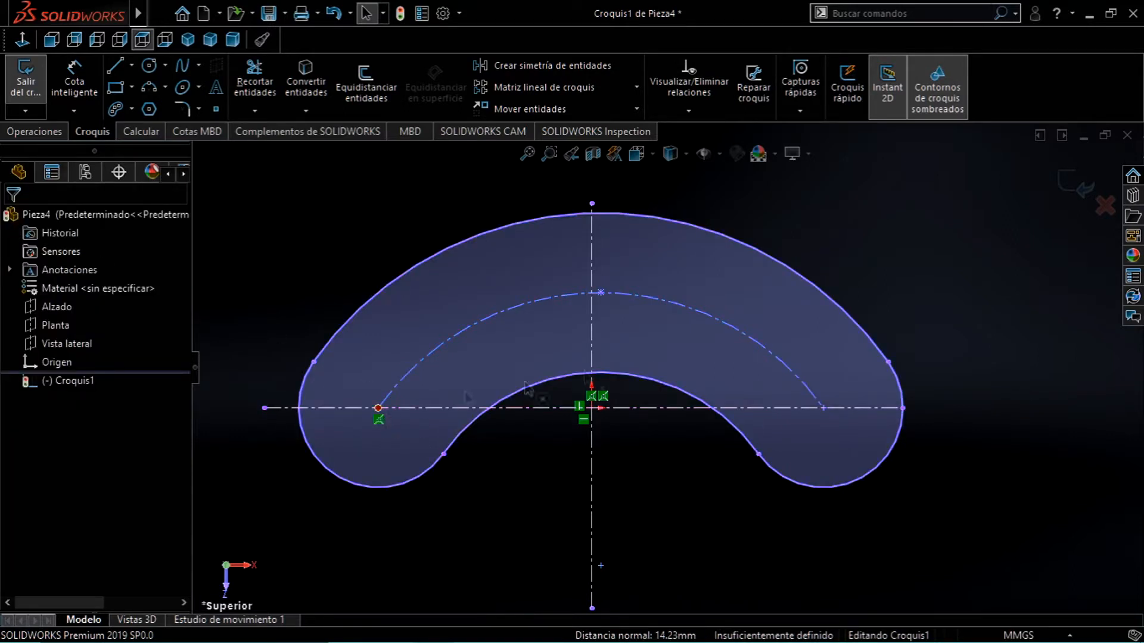
Make the centre points of the slot's two ends symmetric about the vertical centerline.
{"action": "left_click", "coordinate": [599, 331]}
{"action": "left_click", "coordinate": [825, 408]}
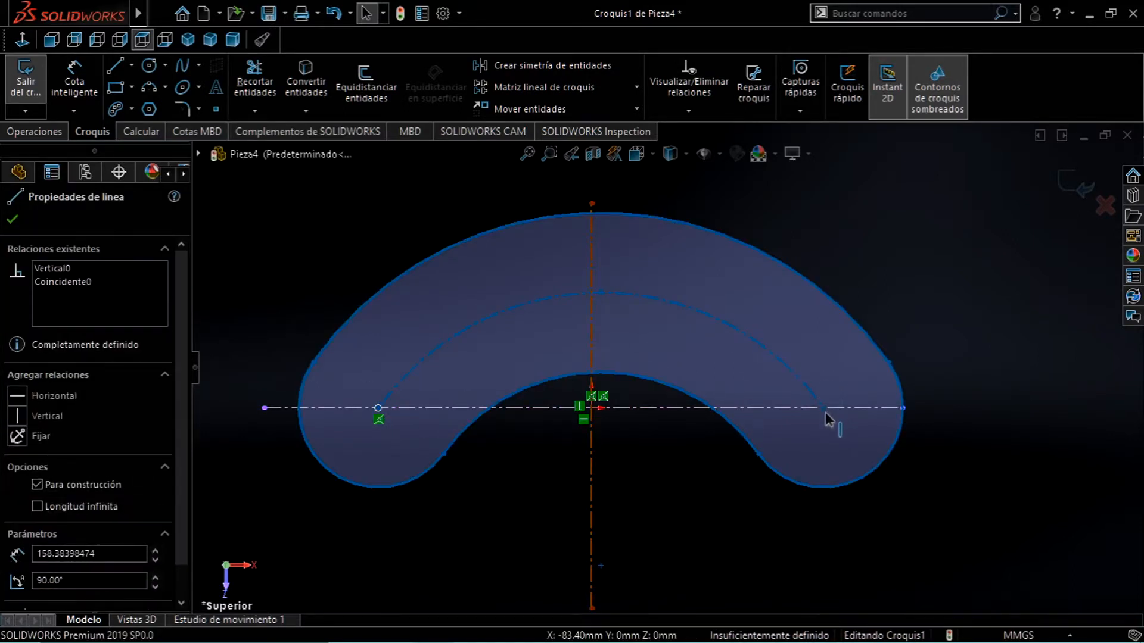
{"action": "left_click", "coordinate": [823, 409], "text": "ctrl"}
{"action": "left_click", "coordinate": [378, 408], "text": "ctrl"}
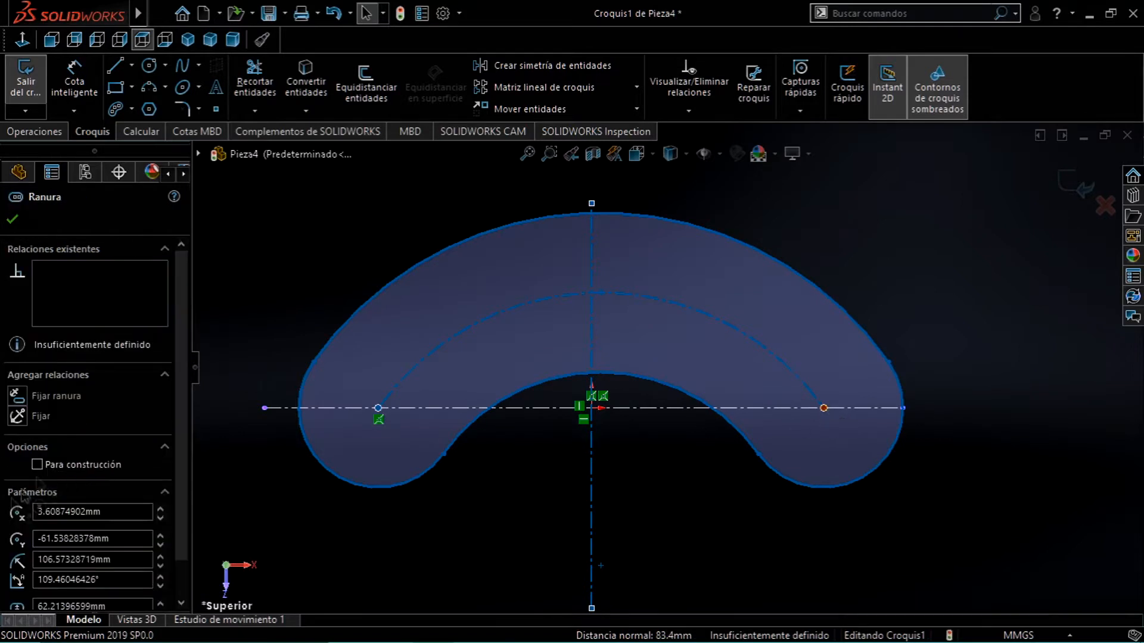
{"action": "left_click", "coordinate": [18, 510]}
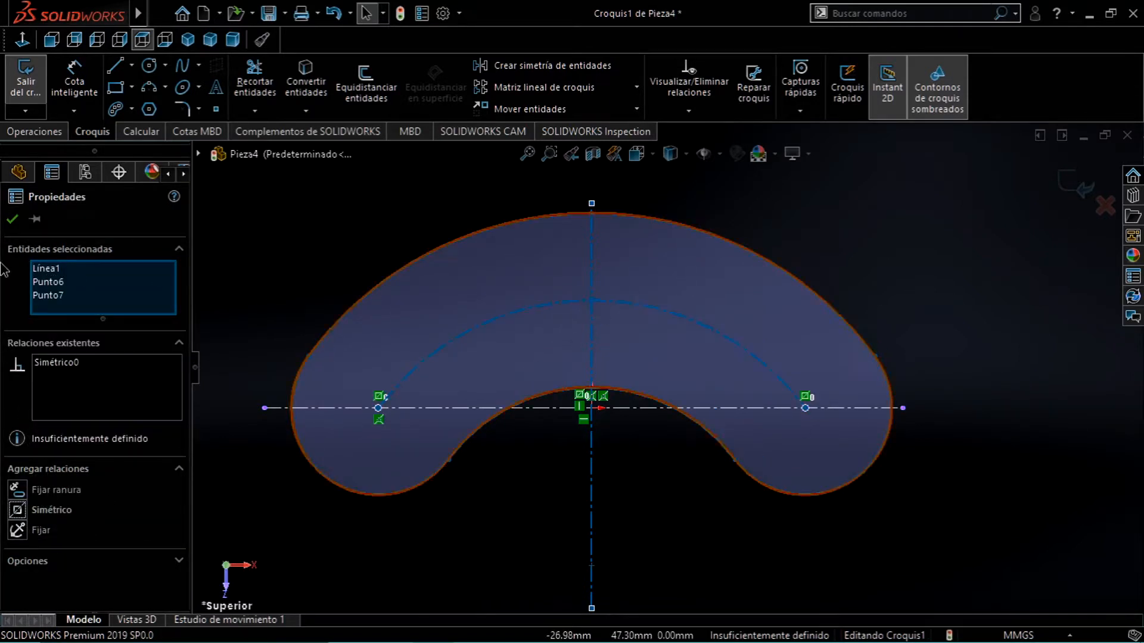
{"action": "left_click", "coordinate": [13, 221]}
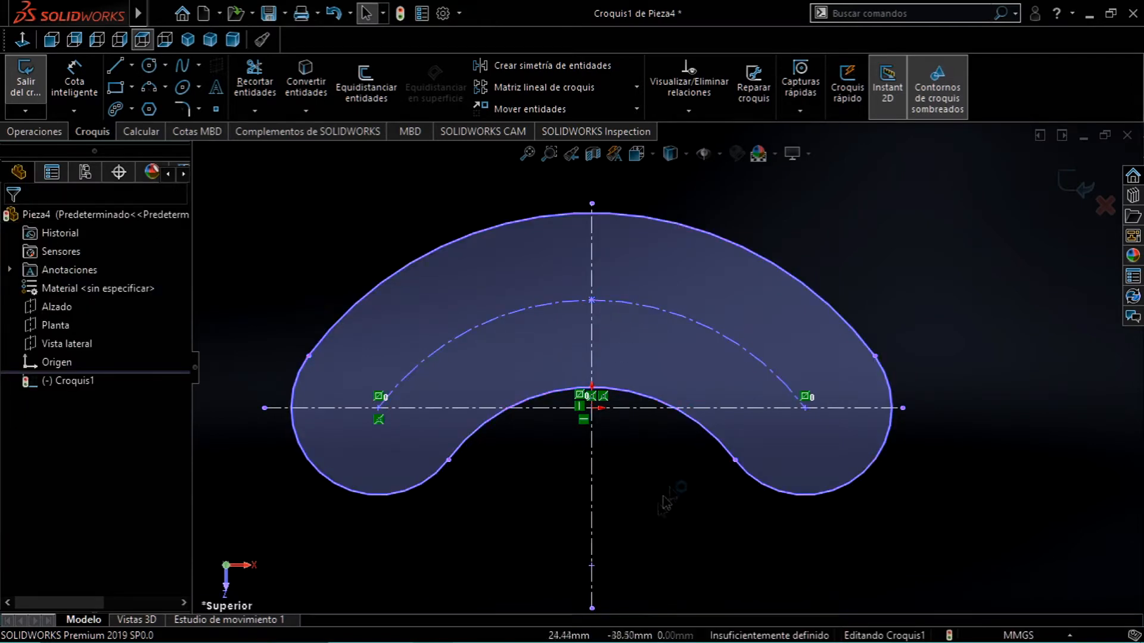
Consult the Pieza2 PDF drawing in the browser, return to the SOLIDWORKS sketch and dimension the slot's left end arc with a 20 mm radius.
{"action": "scroll", "coordinate": [642, 521], "scroll_direction": "down", "scroll_amount": 1}
{"action": "scroll", "coordinate": [656, 518], "scroll_direction": "up", "scroll_amount": 1}
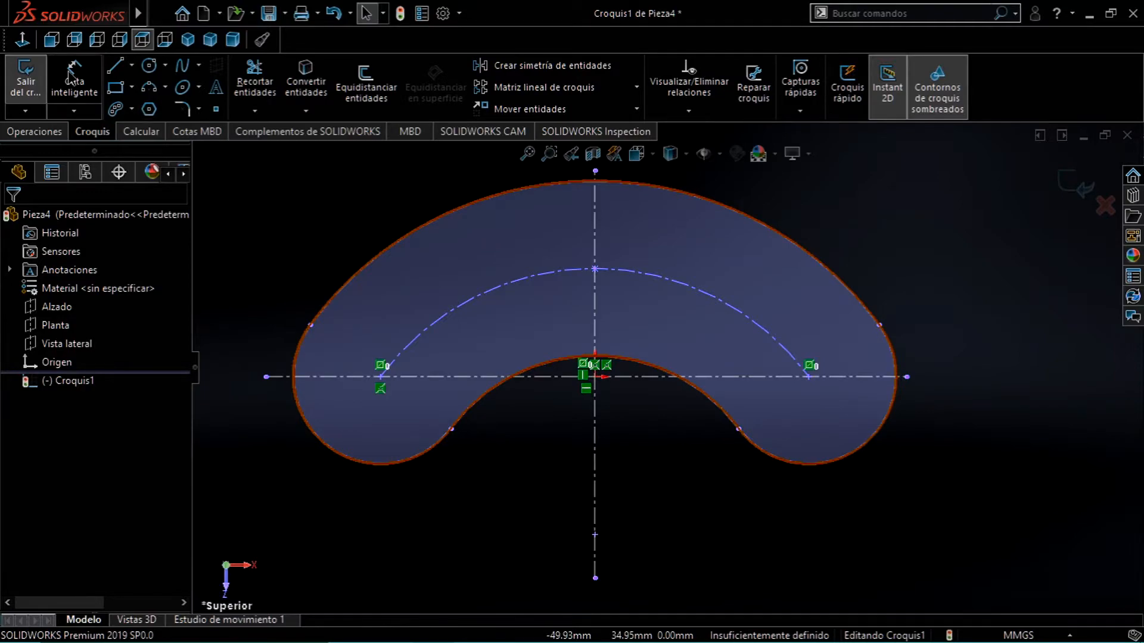
{"action": "key", "text": "alt+Tab"}
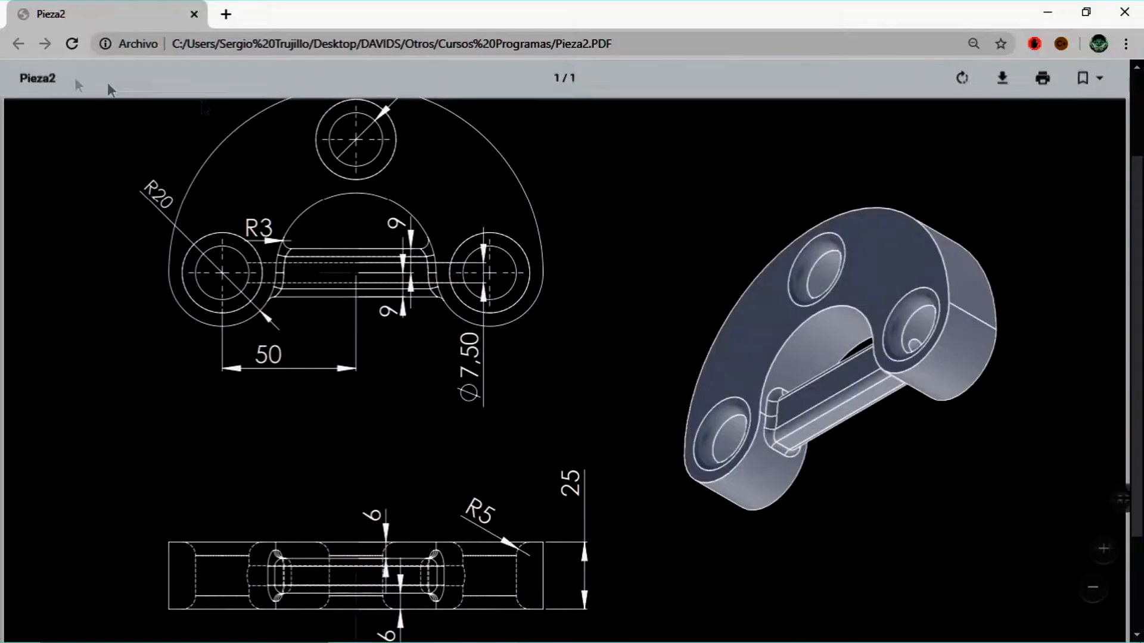
{"action": "scroll", "coordinate": [347, 328], "scroll_direction": "up", "scroll_amount": 2}
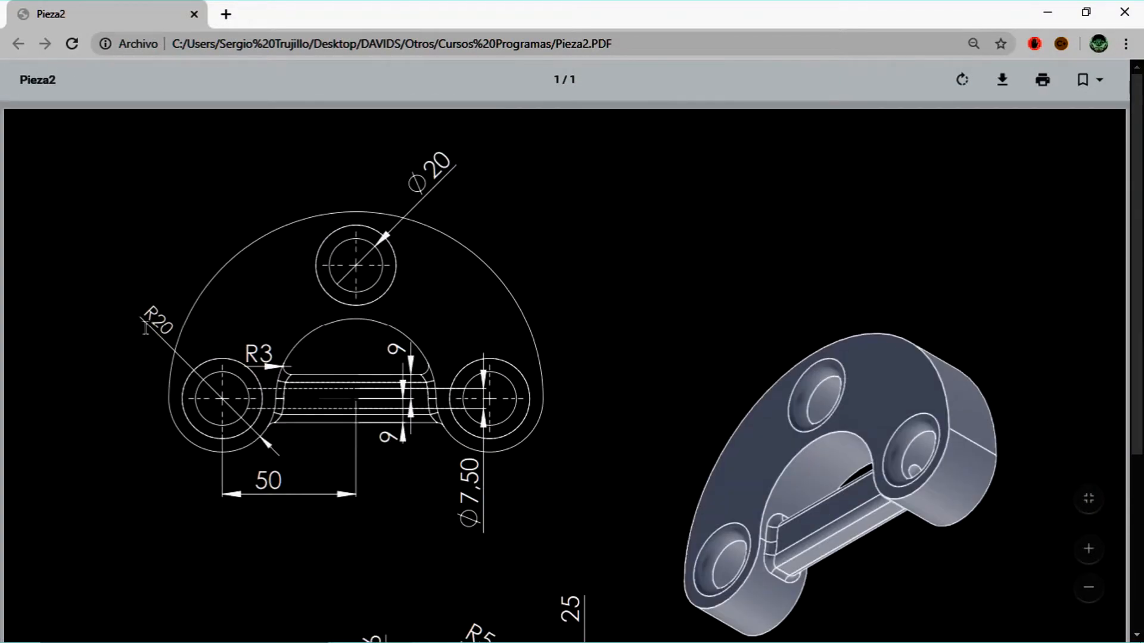
{"action": "key", "text": "alt+Tab"}
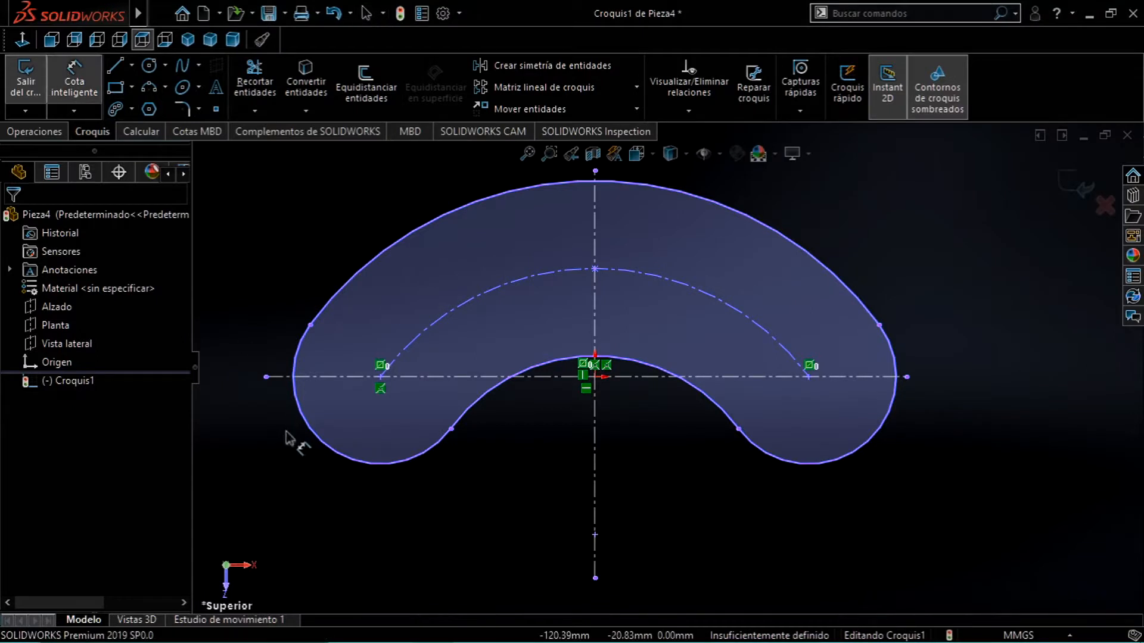
{"action": "left_click", "coordinate": [331, 452]}
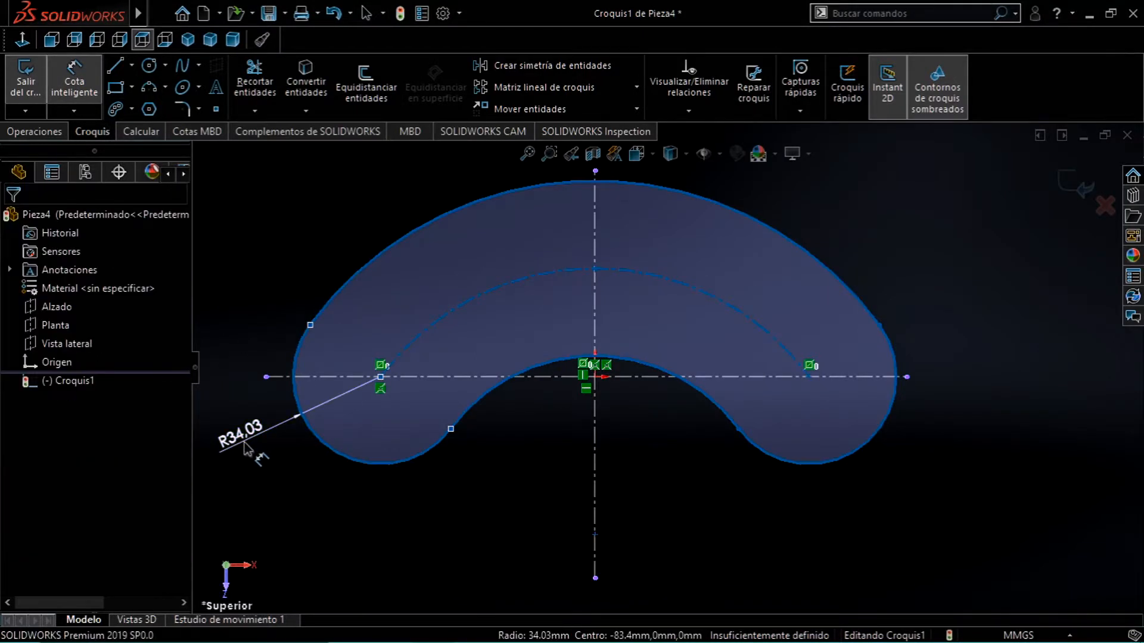
{"action": "left_click", "coordinate": [246, 448]}
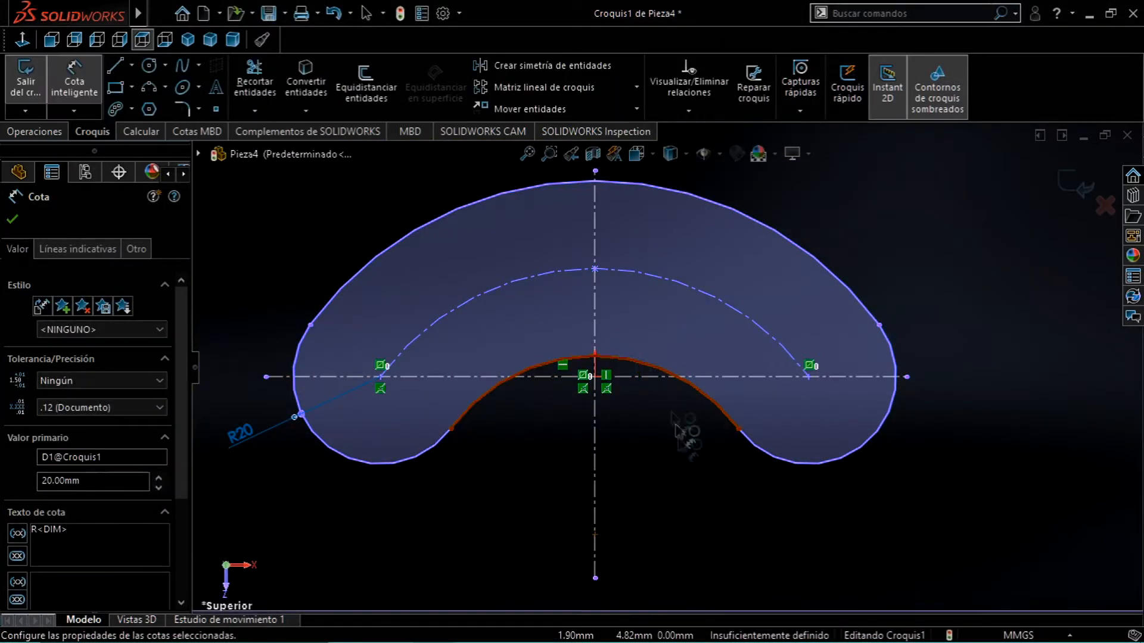
Dimension the distance from the slot's left end centre to the vertical centerline as 50 mm.
{"action": "left_click", "coordinate": [596, 473]}
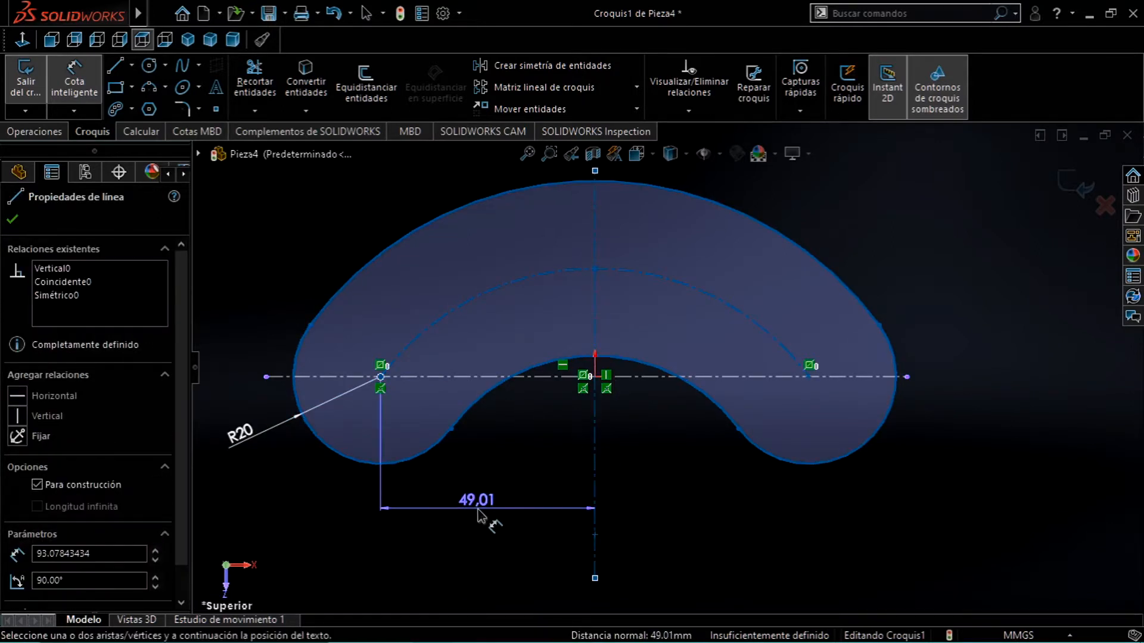
{"action": "left_click", "coordinate": [478, 511]}
{"action": "type", "text": "50"}
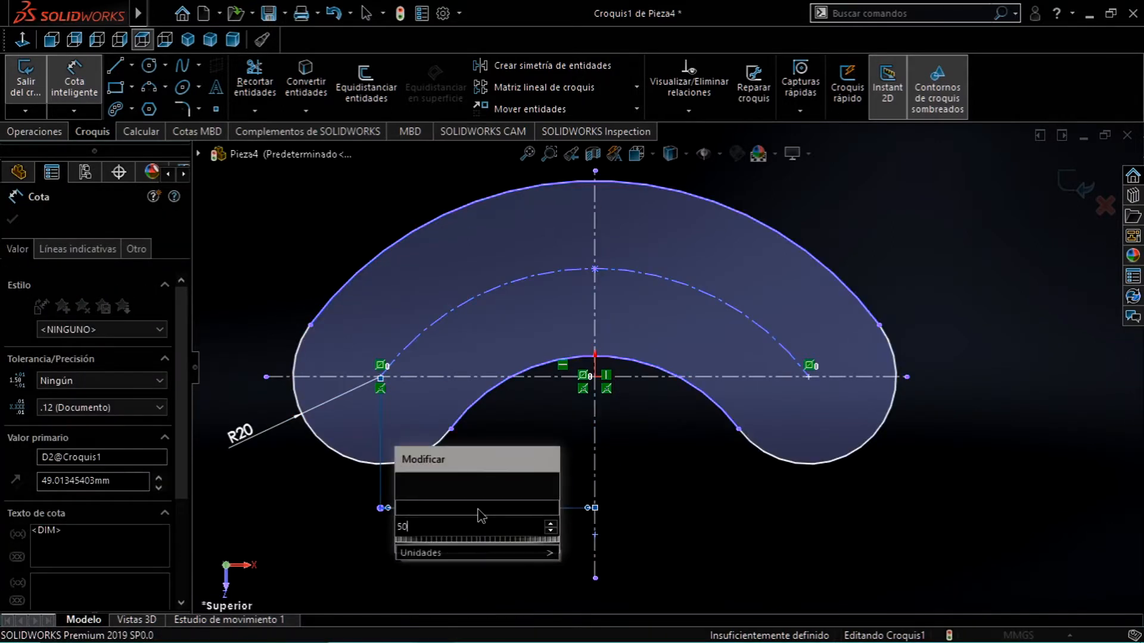
{"action": "key", "text": "Return"}
Try to dimension the distance from the slot's right end centre to the vertical centerline, cancelling the added dimension.
{"action": "left_click", "coordinate": [813, 378]}
{"action": "left_click", "coordinate": [594, 473]}
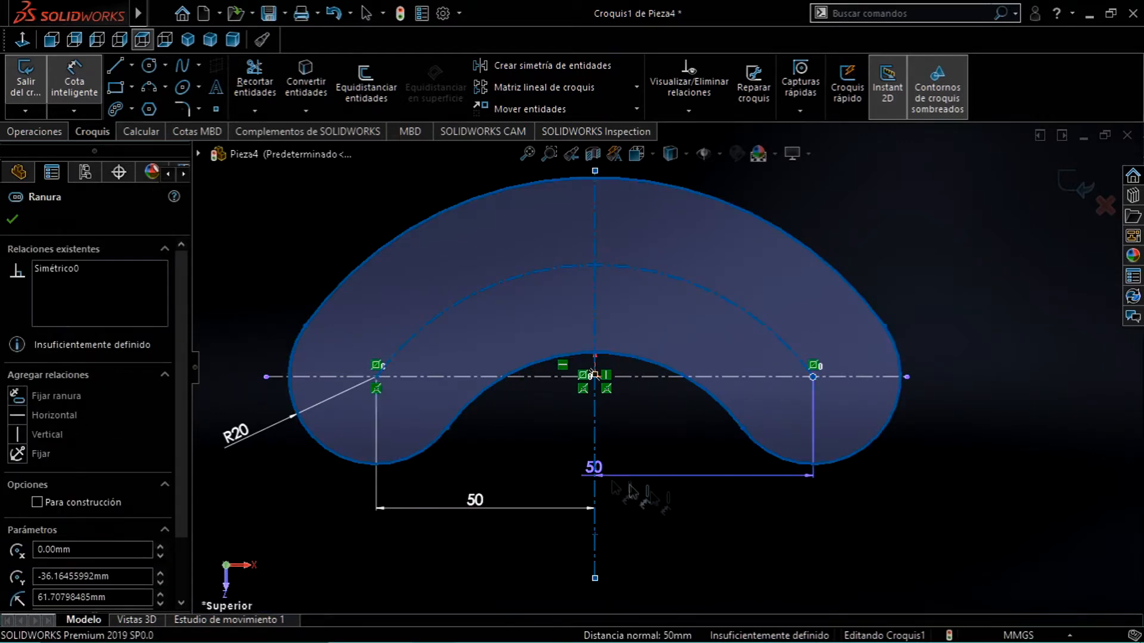
{"action": "left_click", "coordinate": [677, 484]}
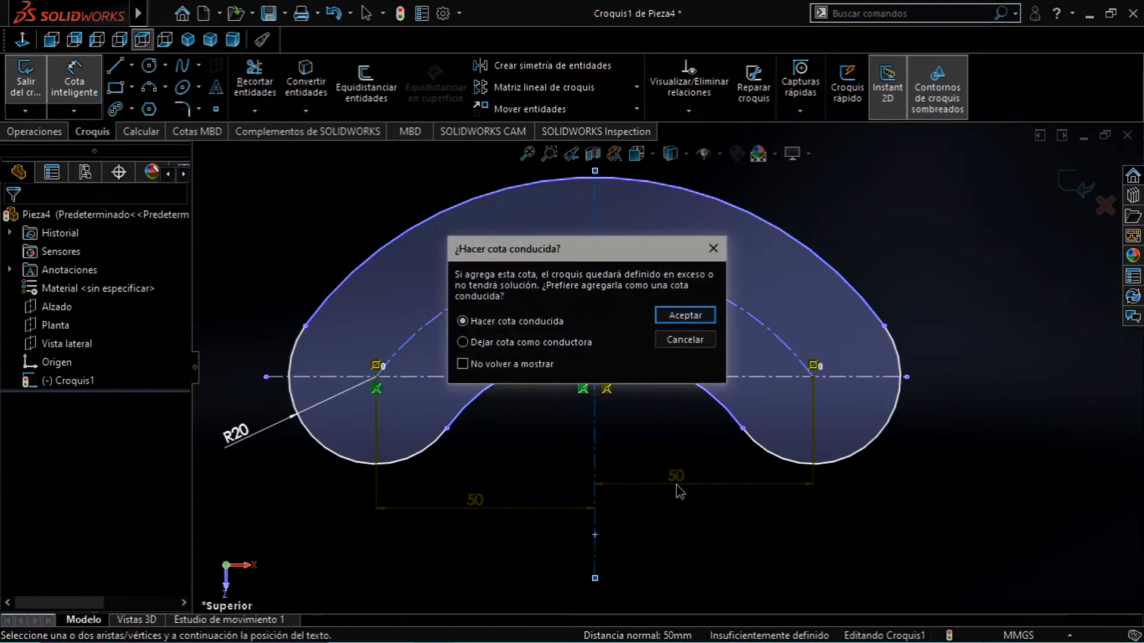
{"action": "left_click", "coordinate": [715, 253]}
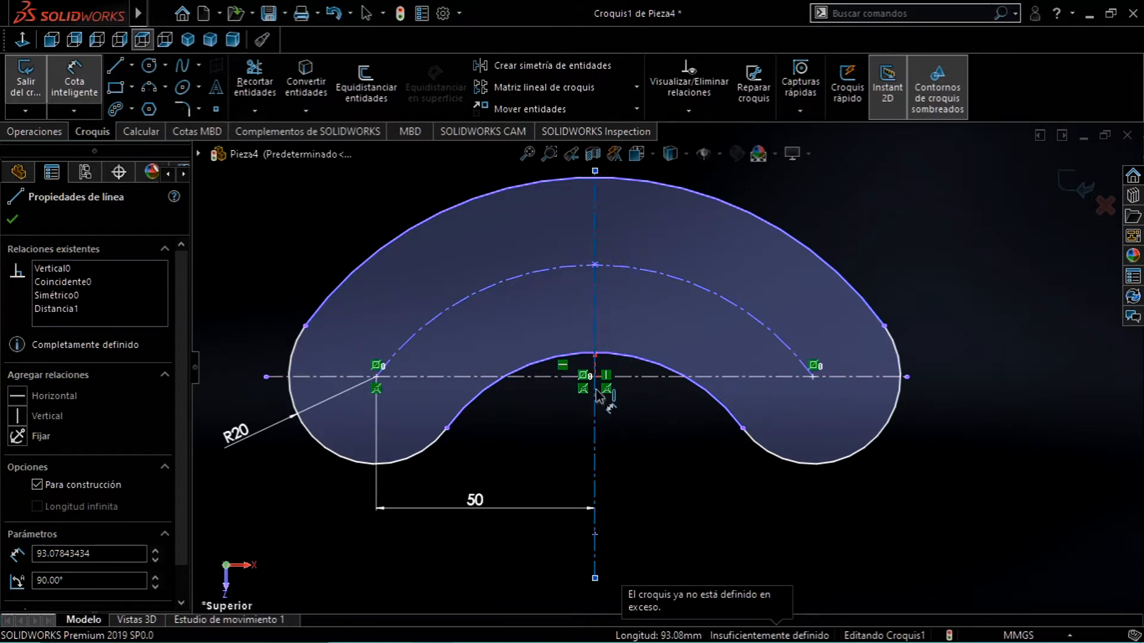
Consult the Pieza2 PDF in the browser, return to the SOLIDWORKS sketch and dimension the slot's inner arc with a 30 mm radius.
{"action": "key", "text": "alt+Tab"}
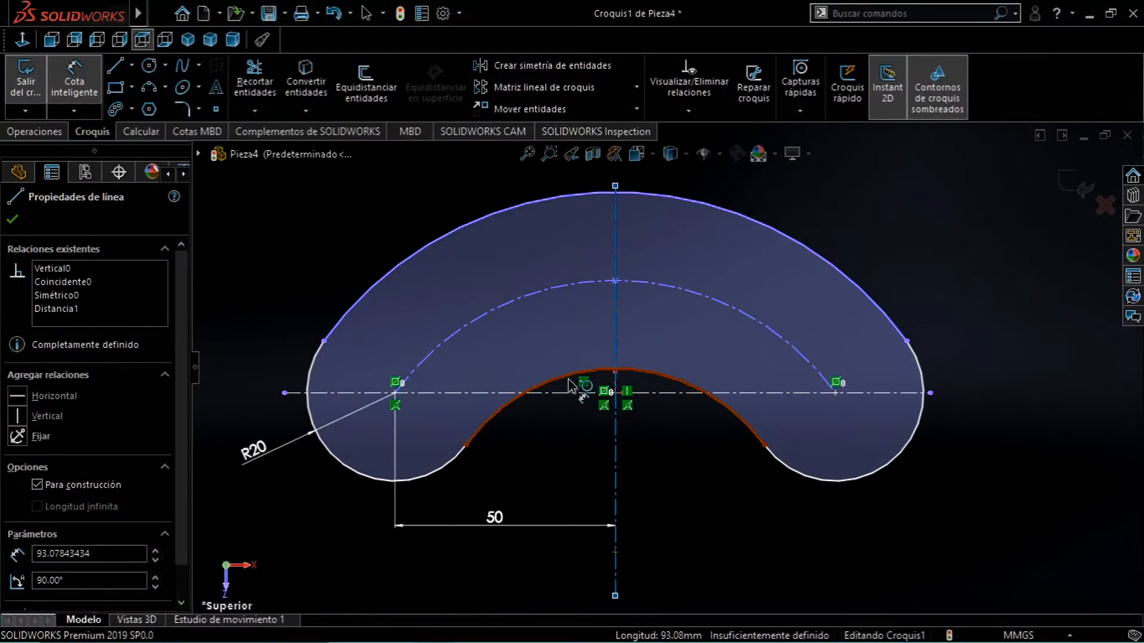
{"action": "key", "text": "alt+Tab"}
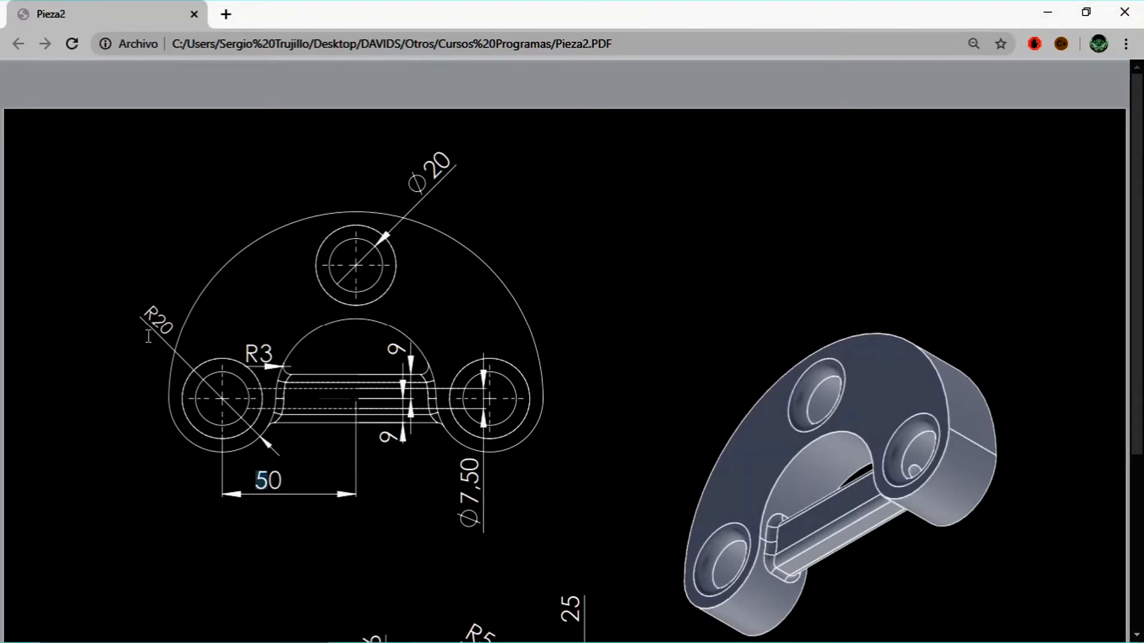
{"action": "key", "text": "alt+Tab"}
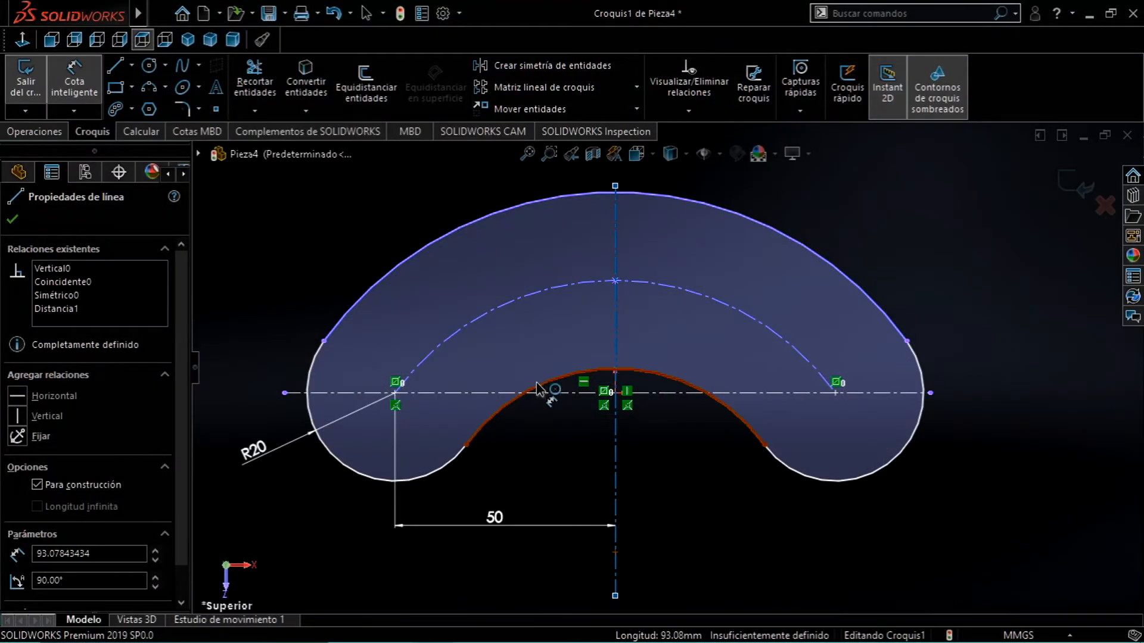
{"action": "left_click", "coordinate": [727, 406]}
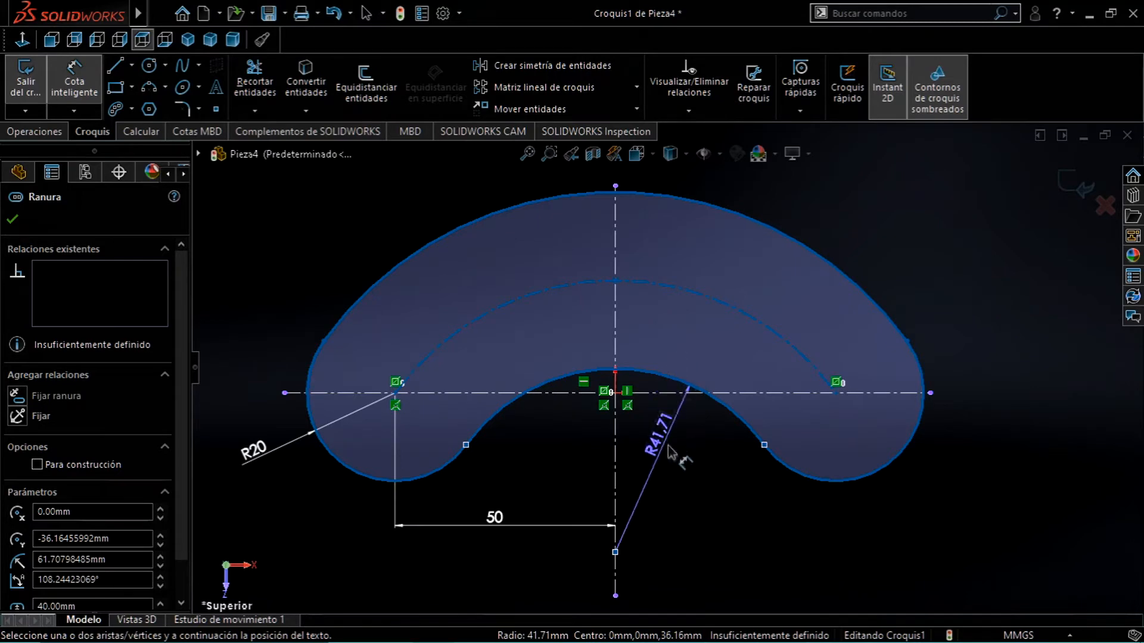
{"action": "left_click", "coordinate": [821, 200]}
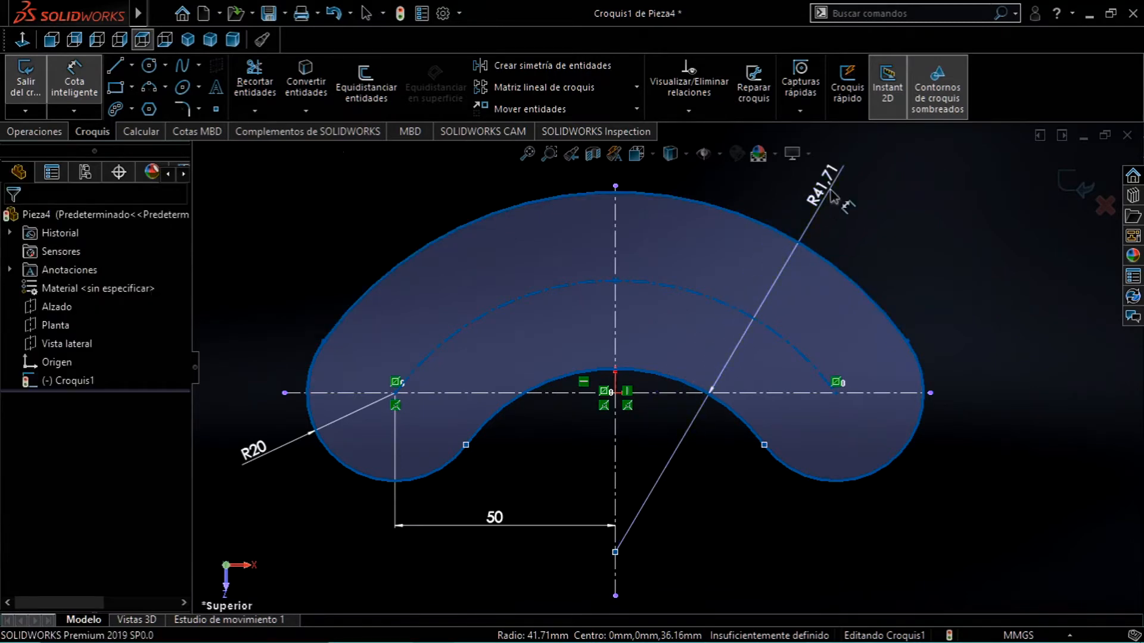
{"action": "type", "text": "30"}
{"action": "key", "text": "Return"}
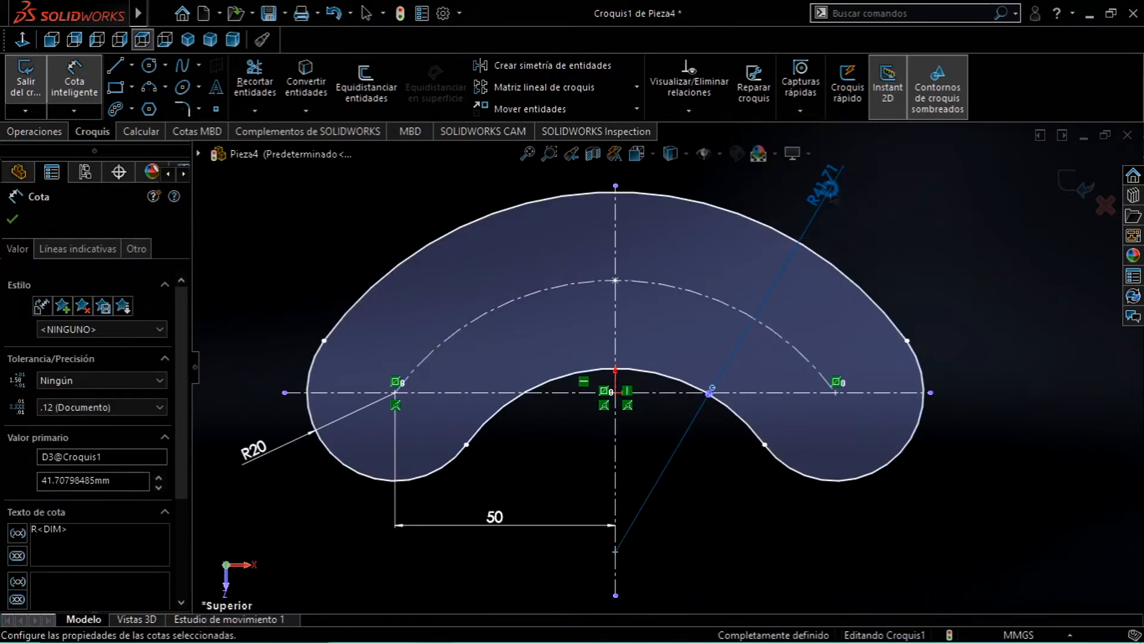
{"action": "scroll", "coordinate": [756, 291], "scroll_direction": "up", "scroll_amount": 3}
{"action": "scroll", "coordinate": [757, 292], "scroll_direction": "down", "scroll_amount": 2}
{"action": "left_click", "coordinate": [13, 221]}
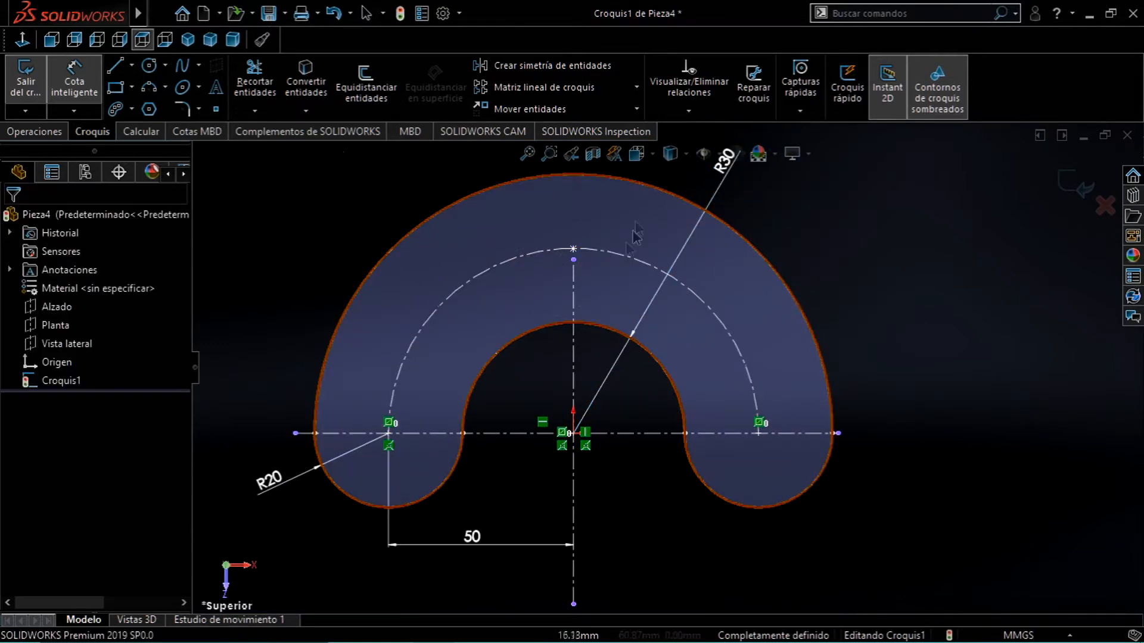
Stretch the vertical centerline's upper endpoint beyond the slot's outer arc, to about 84.4 mm above the origin.
{"action": "key", "text": "Escape"}
{"action": "left_click", "coordinate": [573, 260]}
{"action": "left_click_drag", "start_coordinate": [575, 162], "coordinate": [573, 168]}
{"action": "scroll", "coordinate": [580, 263], "scroll_direction": "up", "scroll_amount": 2}
{"action": "left_click_drag", "start_coordinate": [600, 233], "coordinate": [602, 197]}
{"action": "scroll", "coordinate": [655, 361], "scroll_direction": "down", "scroll_amount": 2}
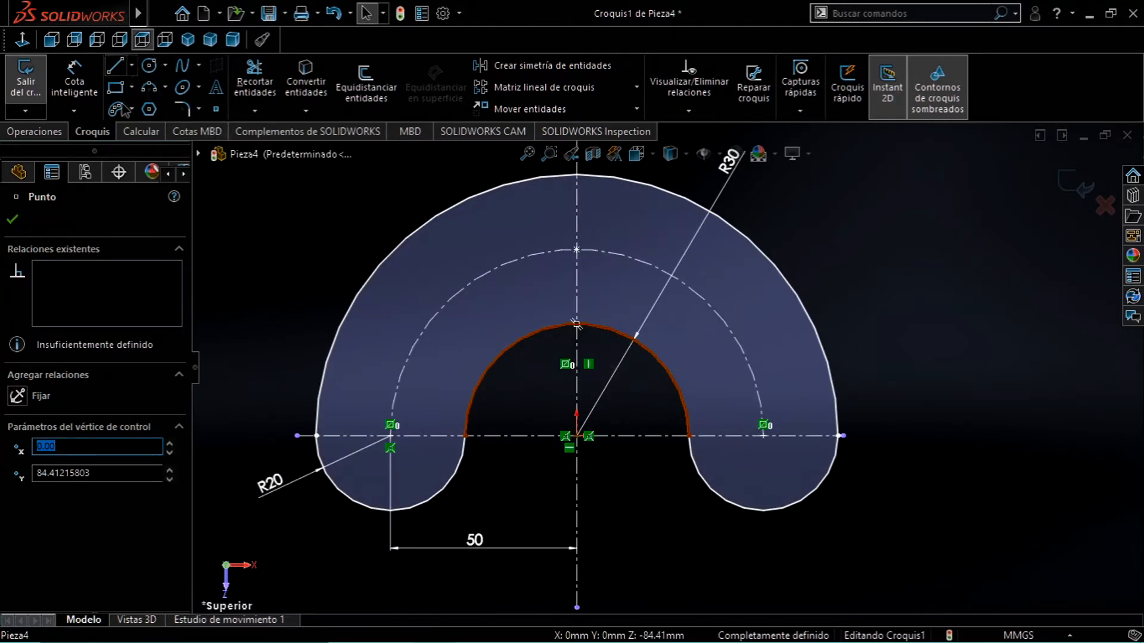
Sketch circles about 15.5, 8.5 and 14.2 mm in diameter at the slot's left end centre, centre-arc midpoint and right end centre.
{"action": "left_click", "coordinate": [150, 65]}
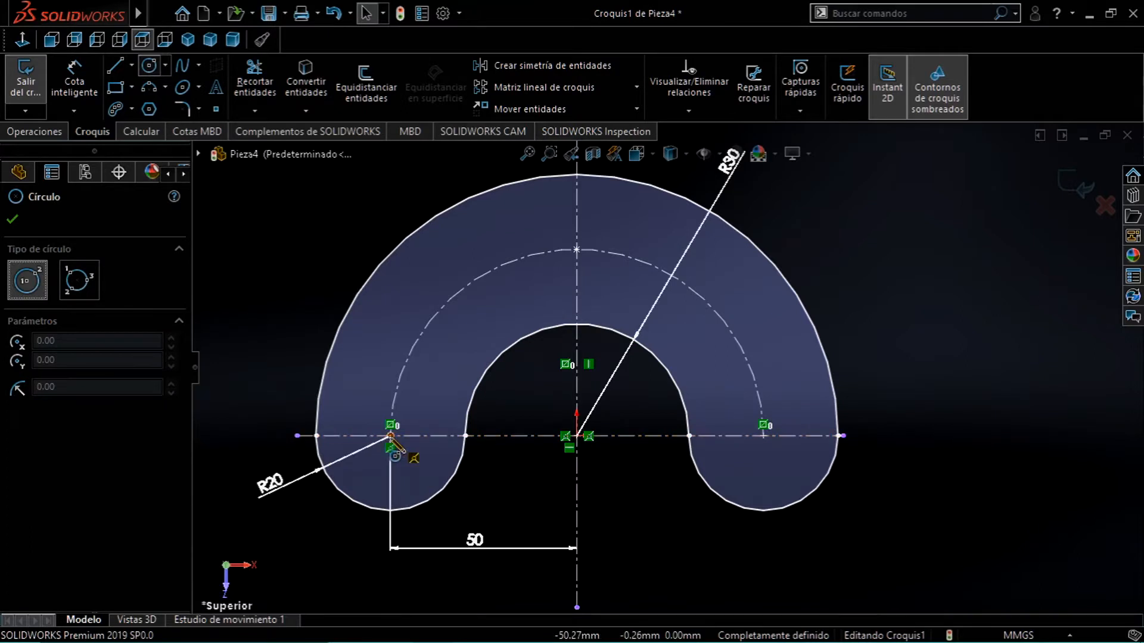
{"action": "left_click_drag", "start_coordinate": [390, 436], "coordinate": [412, 452]}
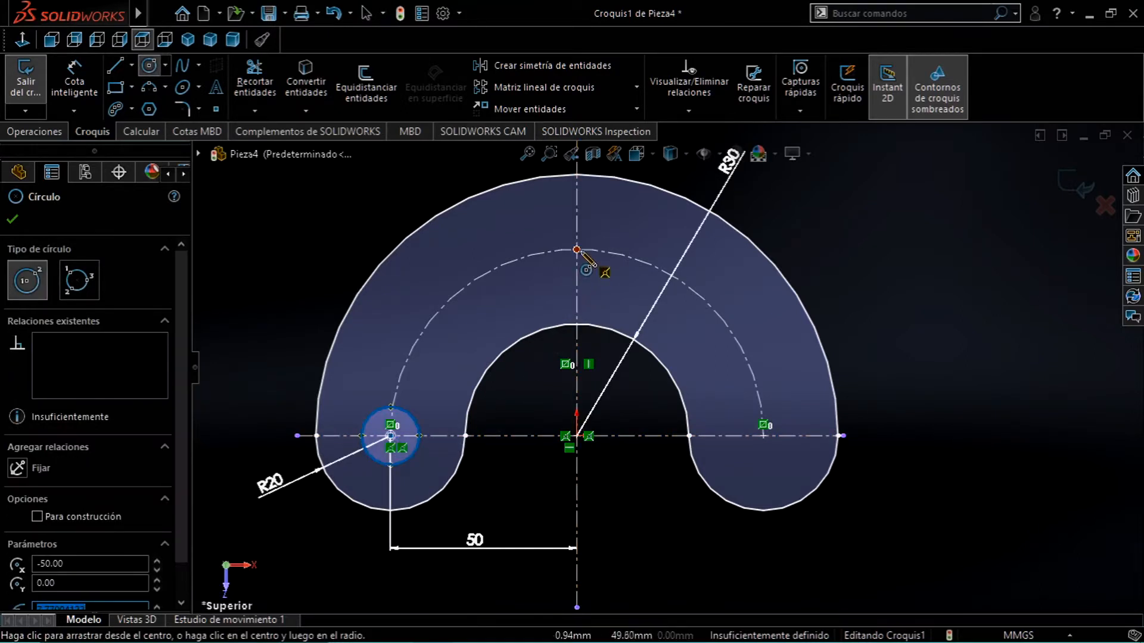
{"action": "left_click", "coordinate": [596, 265]}
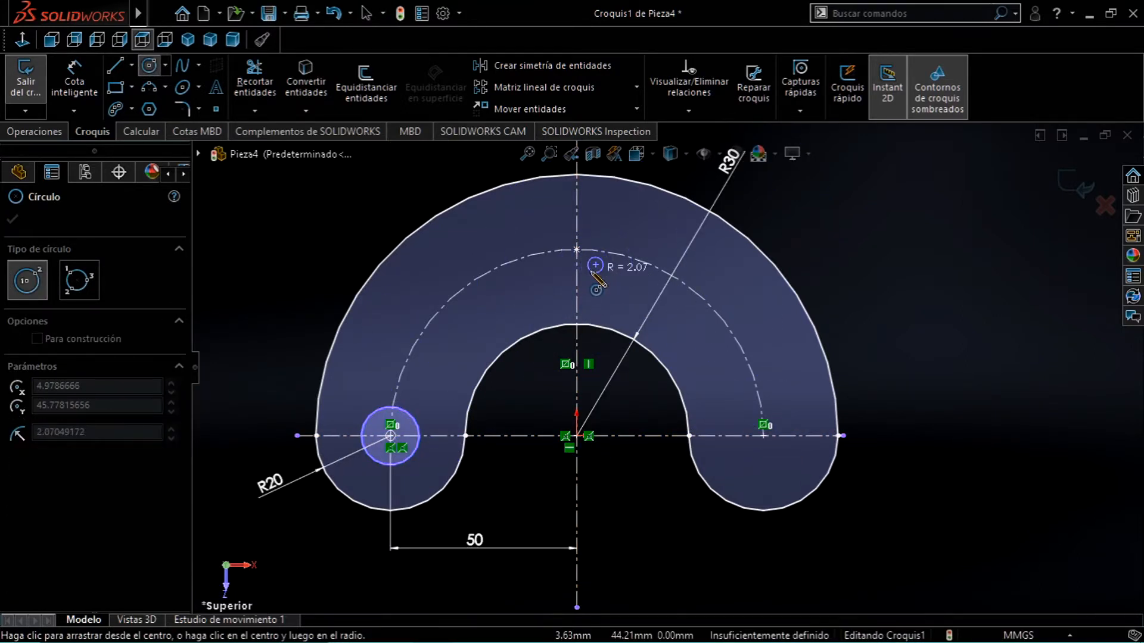
{"action": "left_click", "coordinate": [602, 286]}
{"action": "left_click", "coordinate": [763, 436]}
{"action": "left_click", "coordinate": [785, 448]}
{"action": "key", "text": "Escape"}
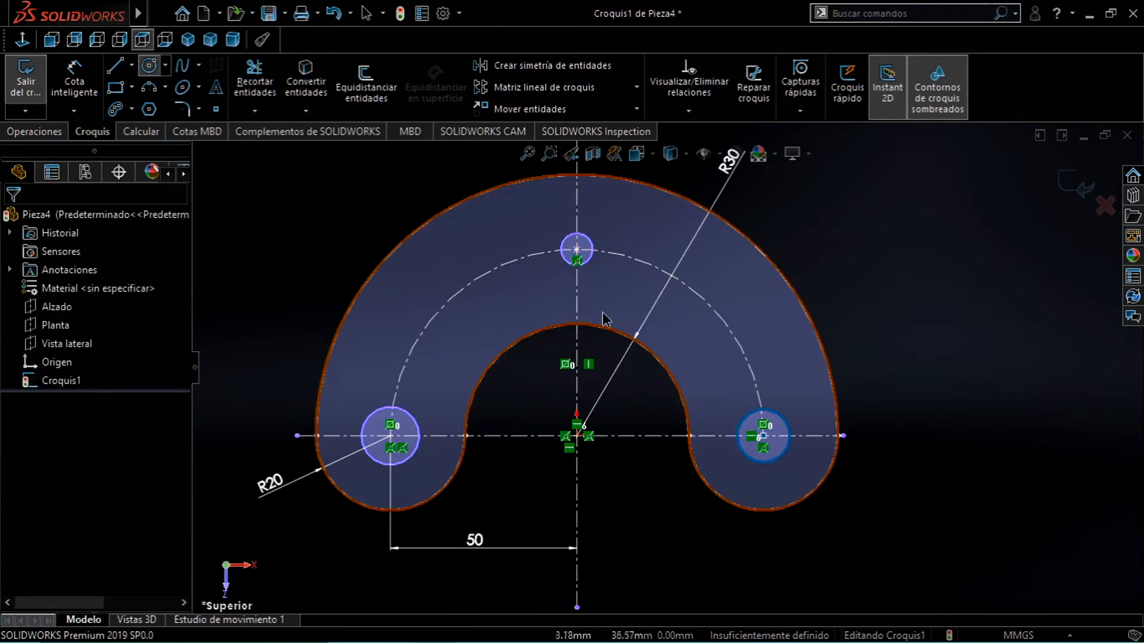
Apply an Equal relation to the three circles.
{"action": "left_click", "coordinate": [410, 413]}
{"action": "left_click", "coordinate": [581, 260]}
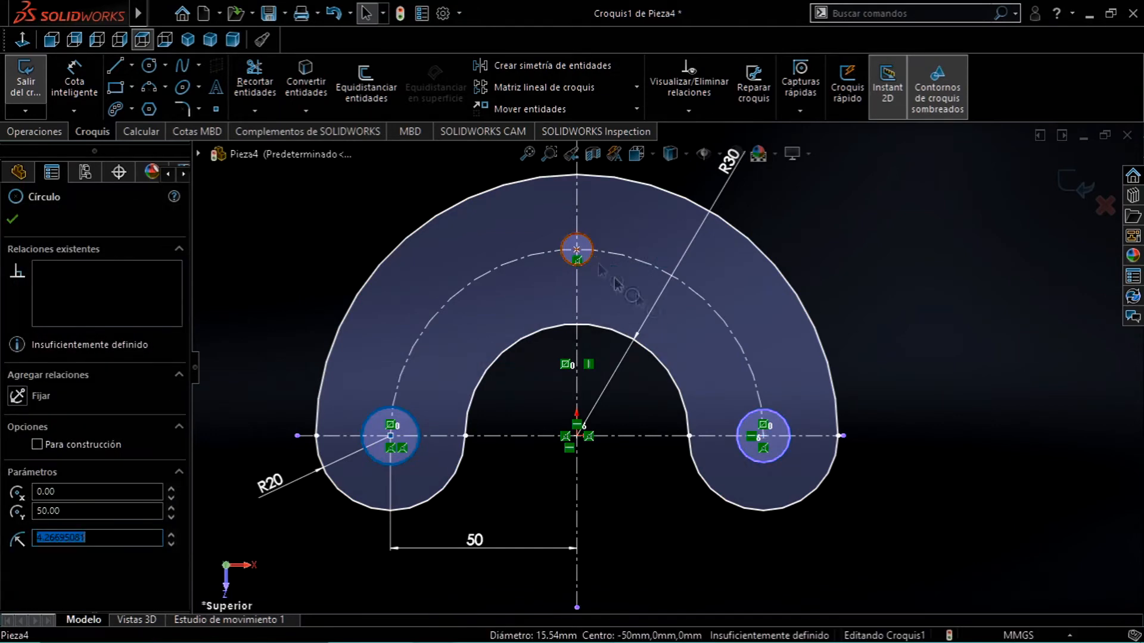
{"action": "left_click", "coordinate": [788, 428], "text": "ctrl"}
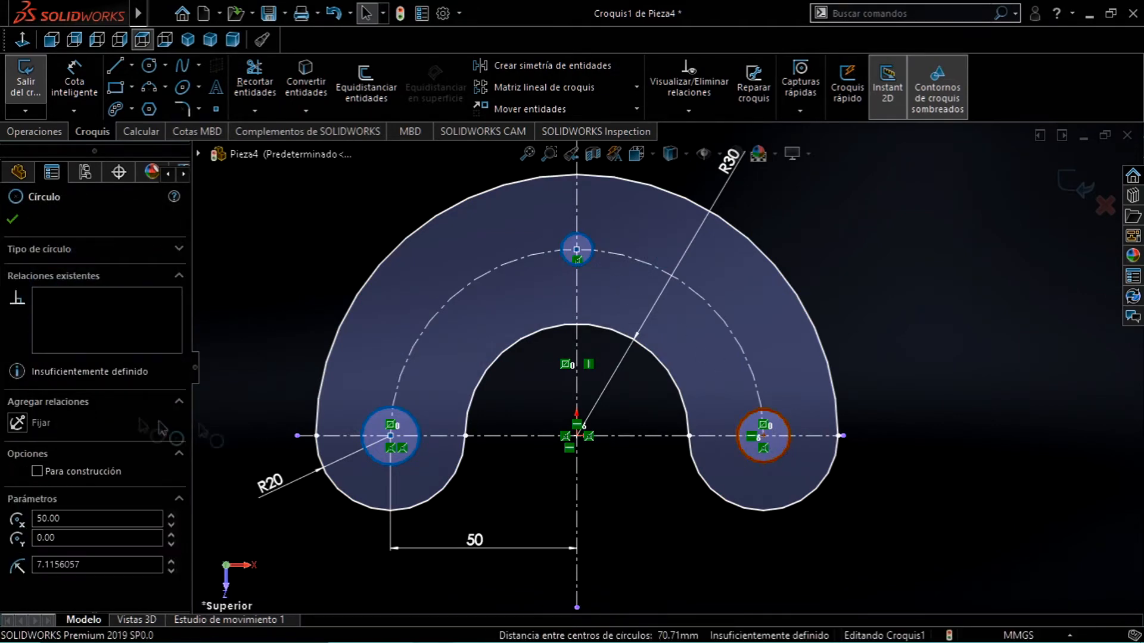
{"action": "left_click", "coordinate": [18, 530]}
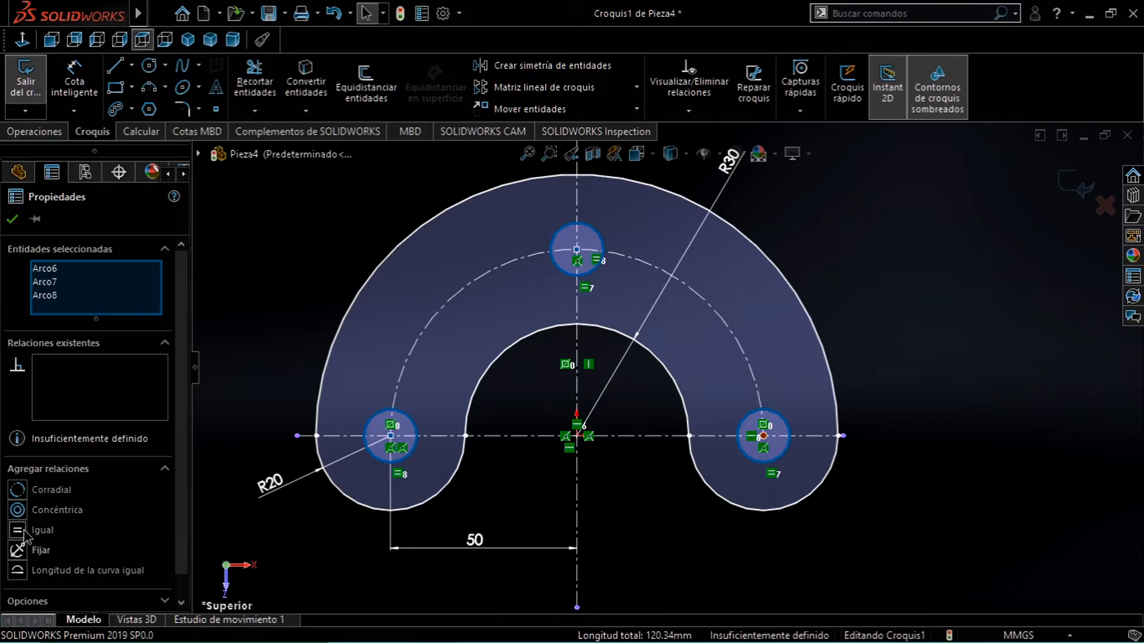
{"action": "left_click", "coordinate": [13, 219]}
Dimension the left circle with a 20 mm diameter.
{"action": "left_click", "coordinate": [62, 81]}
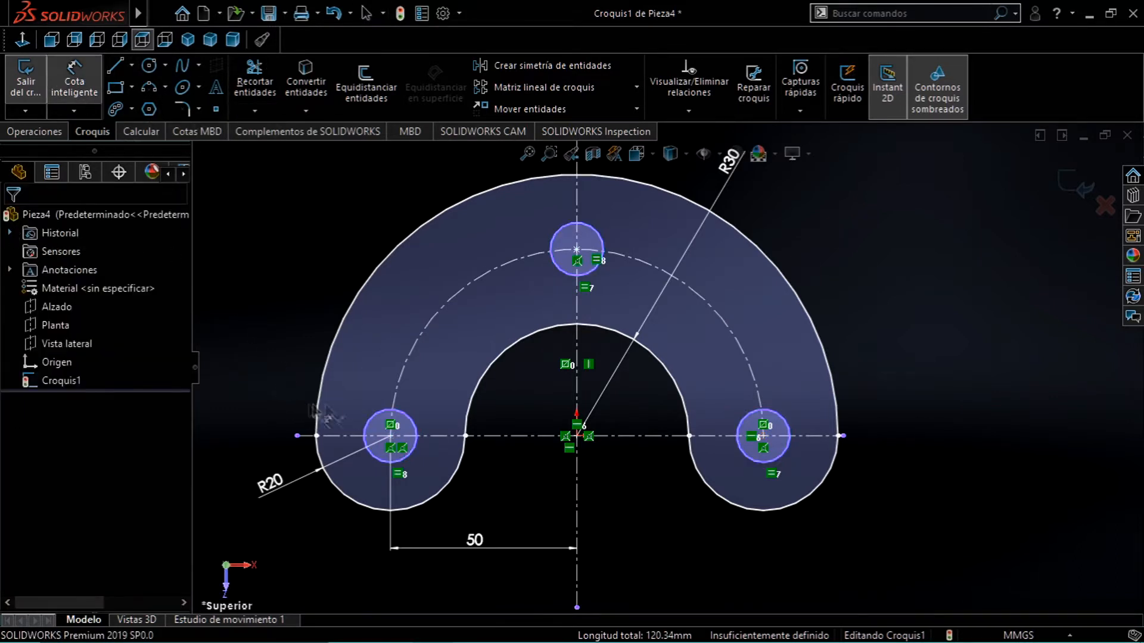
{"action": "left_click", "coordinate": [370, 417]}
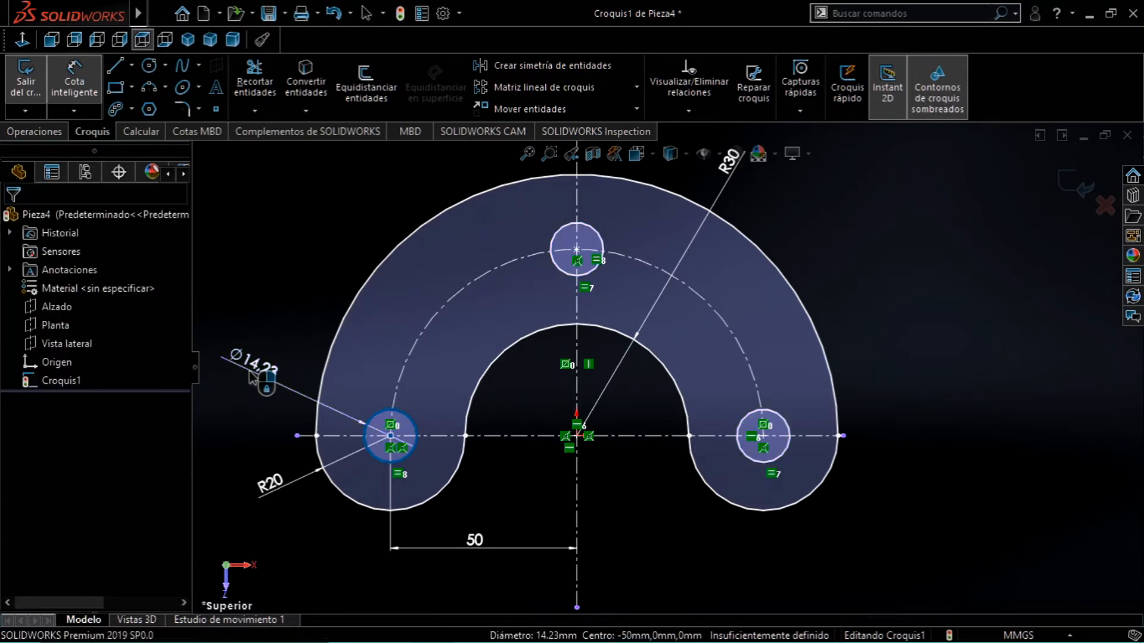
{"action": "left_click", "coordinate": [251, 378]}
{"action": "key", "text": "Return"}
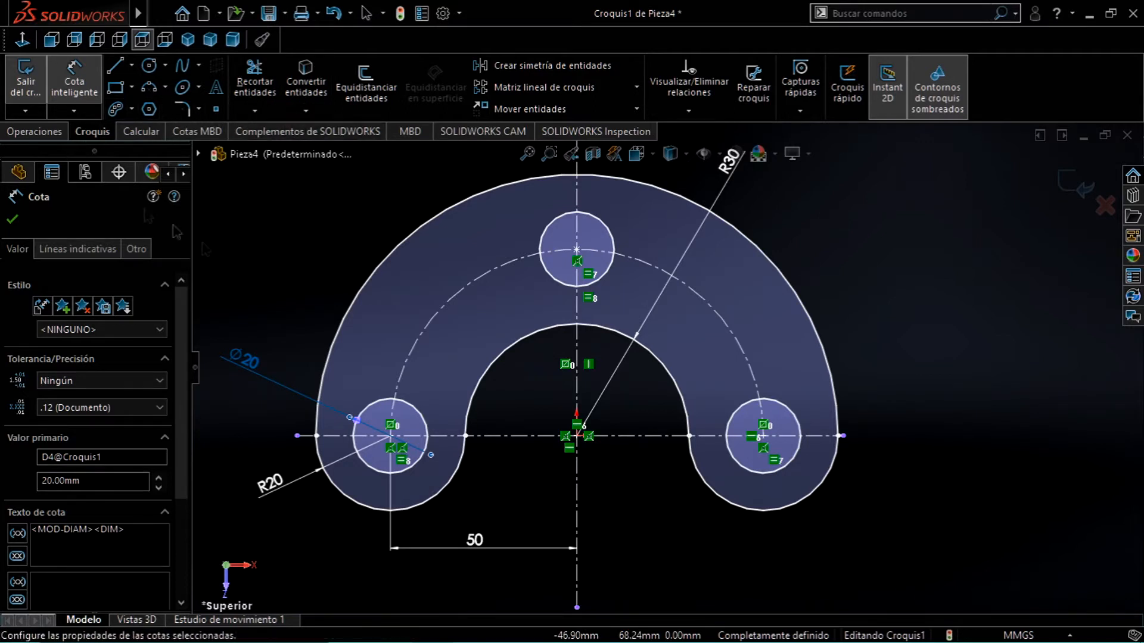
{"action": "left_click", "coordinate": [13, 220]}
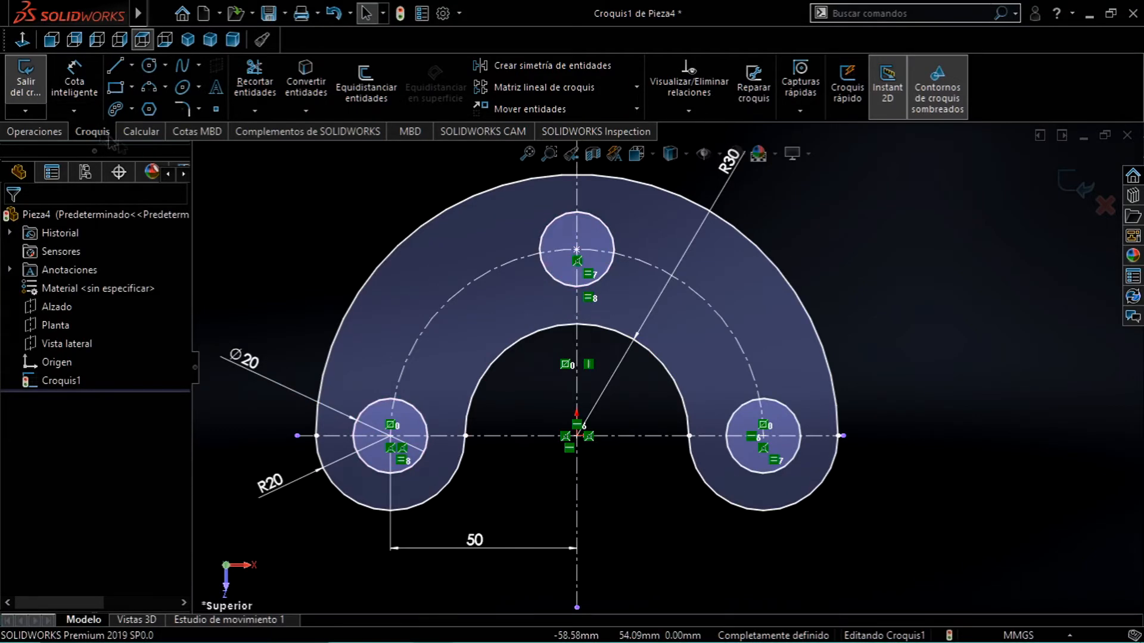
Check the part's thickness in the Pieza2 PDF in the browser, return to SOLIDWORKS and extrude the slot profile 25 mm.
{"action": "left_click", "coordinate": [33, 132]}
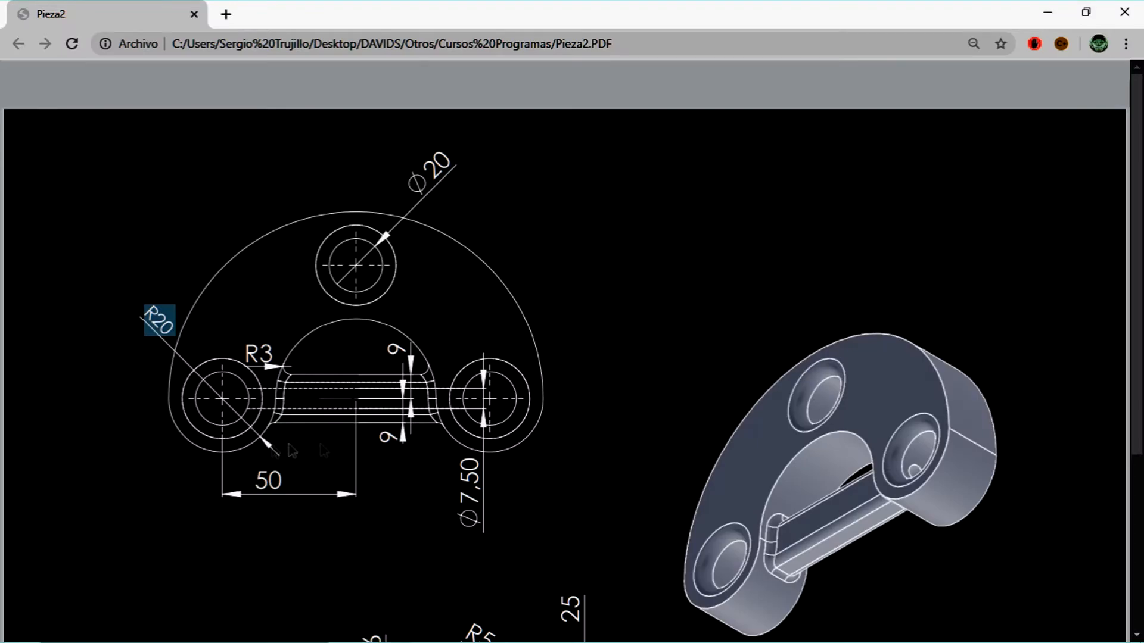
{"action": "scroll", "coordinate": [541, 486], "scroll_direction": "down", "scroll_amount": 5}
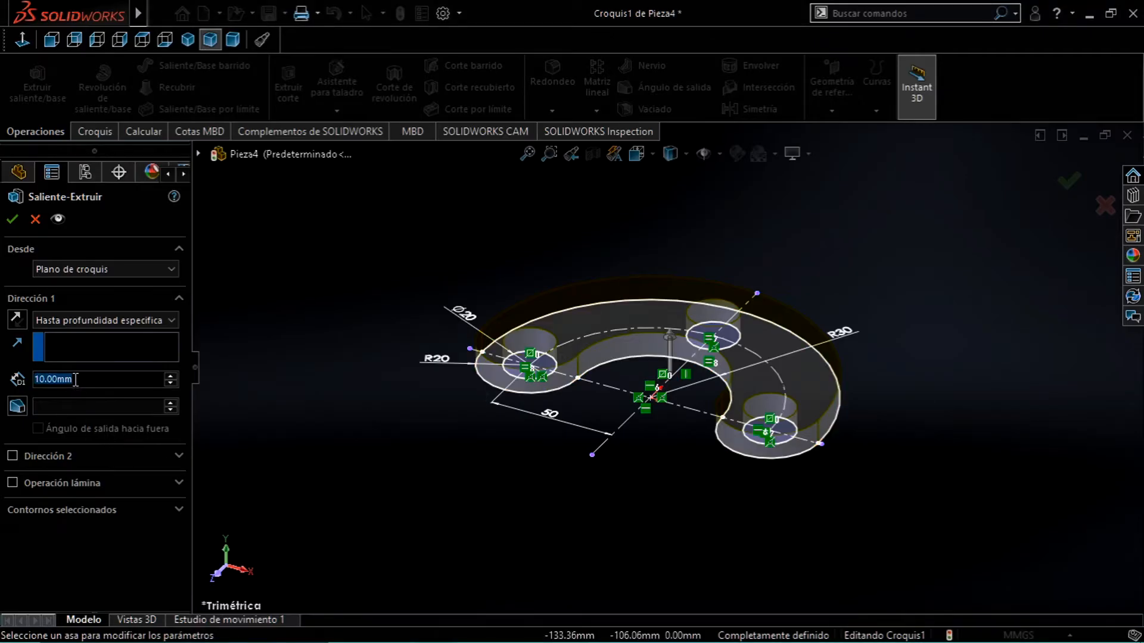
{"action": "type", "text": "25"}
{"action": "key", "text": "Return"}
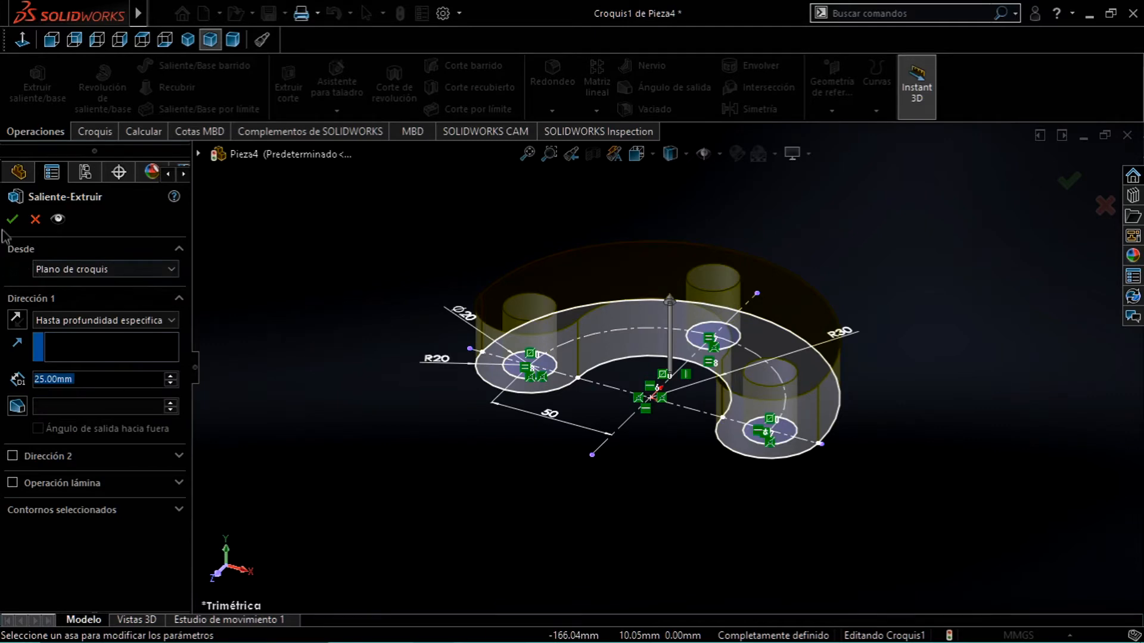
{"action": "left_click", "coordinate": [12, 218]}
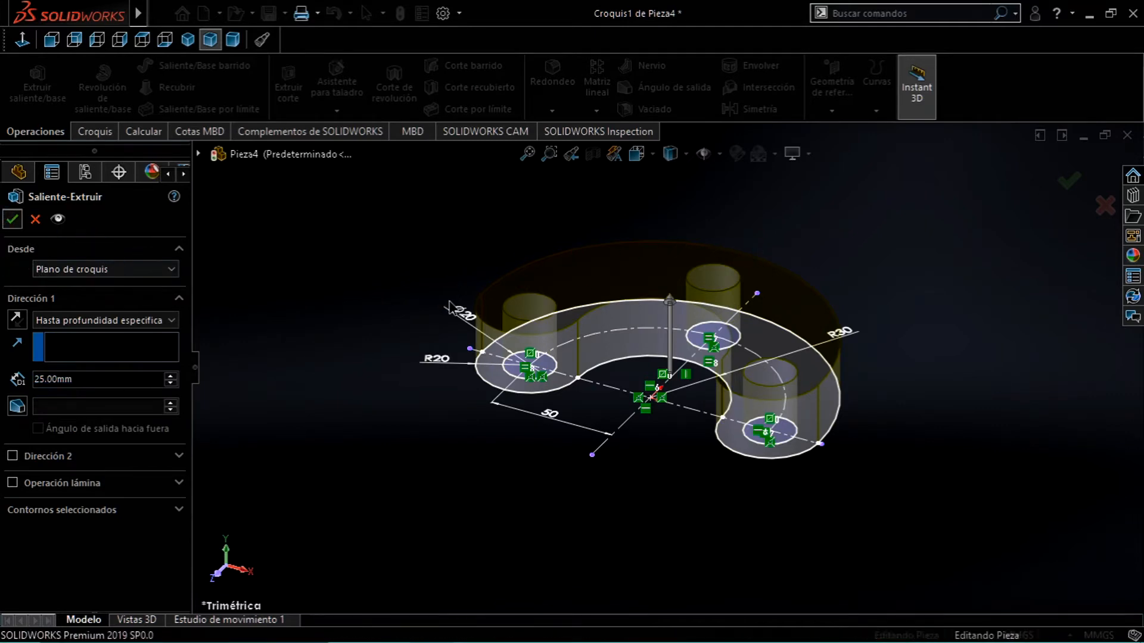
{"action": "middle_click_drag", "start_coordinate": [438, 325], "coordinate": [441, 366]}
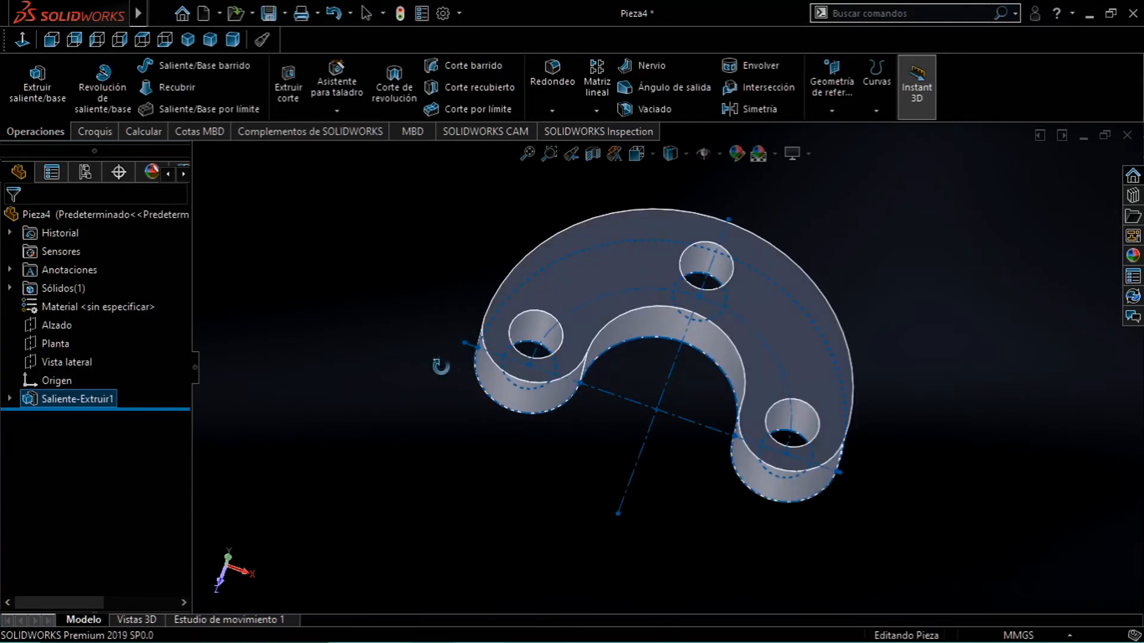
{"action": "mouse_move", "coordinate": [653, 518]}
{"action": "middle_mouse_down"}
{"action": "mouse_move", "coordinate": [582, 475]}
{"action": "mouse_move", "coordinate": [626, 467]}
{"action": "middle_mouse_up"}
Consult the Pieza2 PDF in the browser, return to SOLIDWORKS and sketch a corner rectangle about 25.4 mm wide on the Vista lateral plane.
{"action": "key", "text": "alt+Tab"}
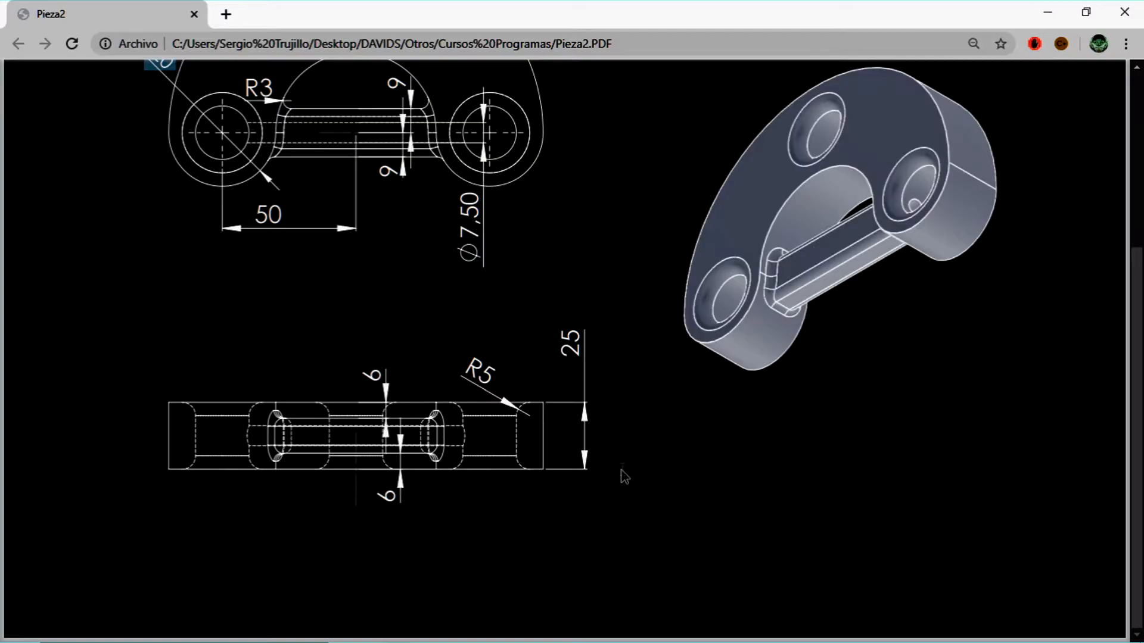
{"action": "scroll", "coordinate": [444, 306], "scroll_direction": "down", "scroll_amount": 3}
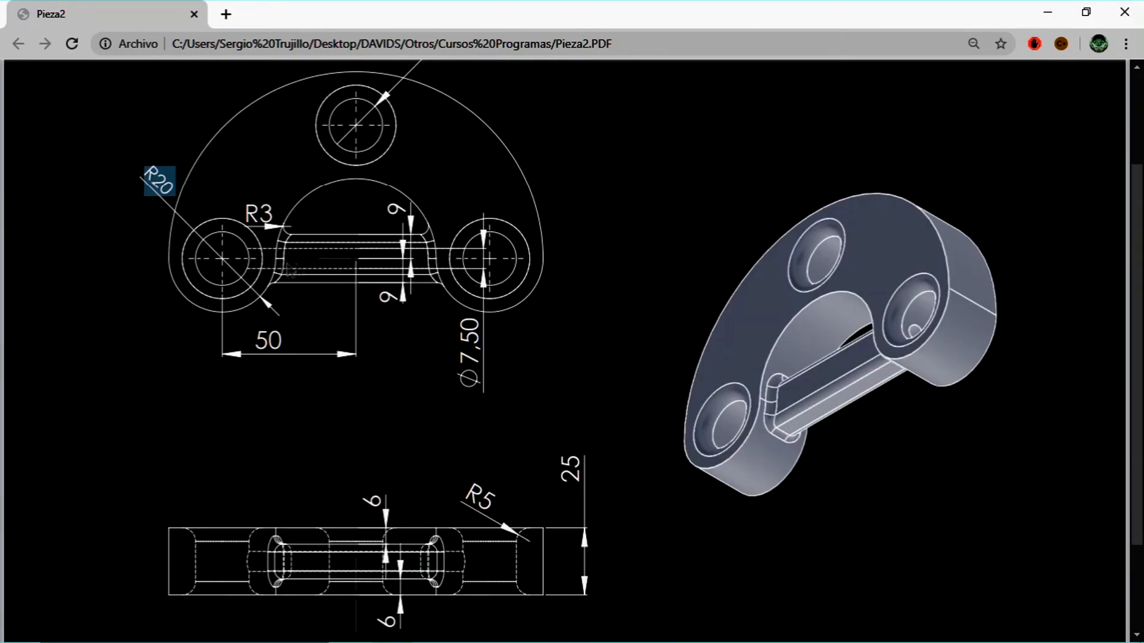
{"action": "key", "text": "alt+Tab"}
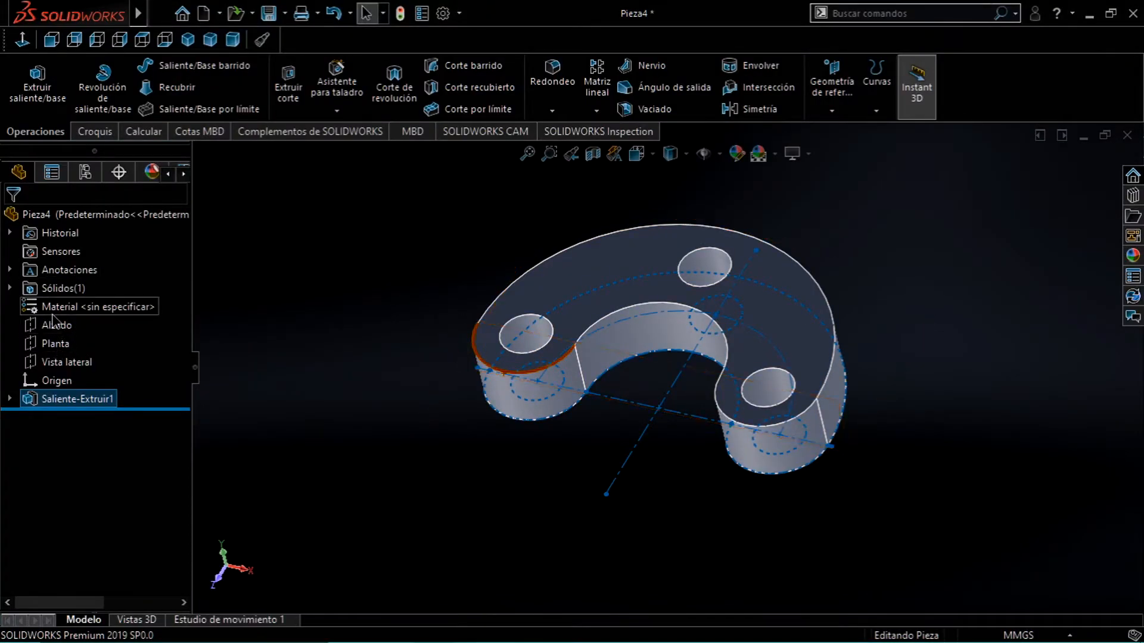
{"action": "left_click", "coordinate": [68, 363]}
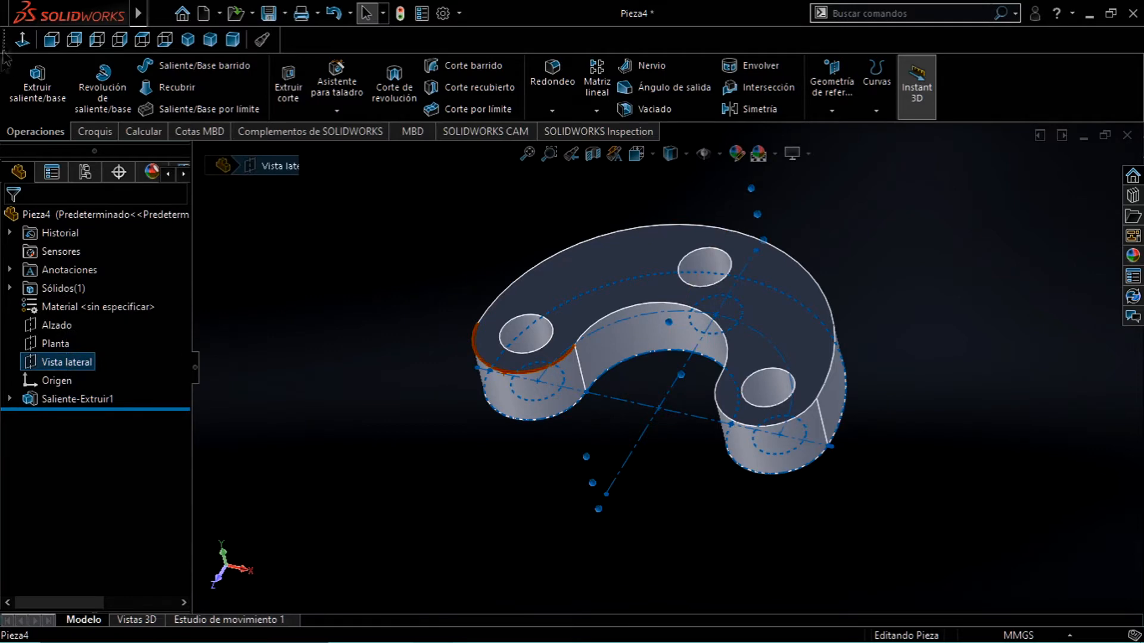
{"action": "left_click", "coordinate": [120, 39]}
{"action": "left_click", "coordinate": [91, 132]}
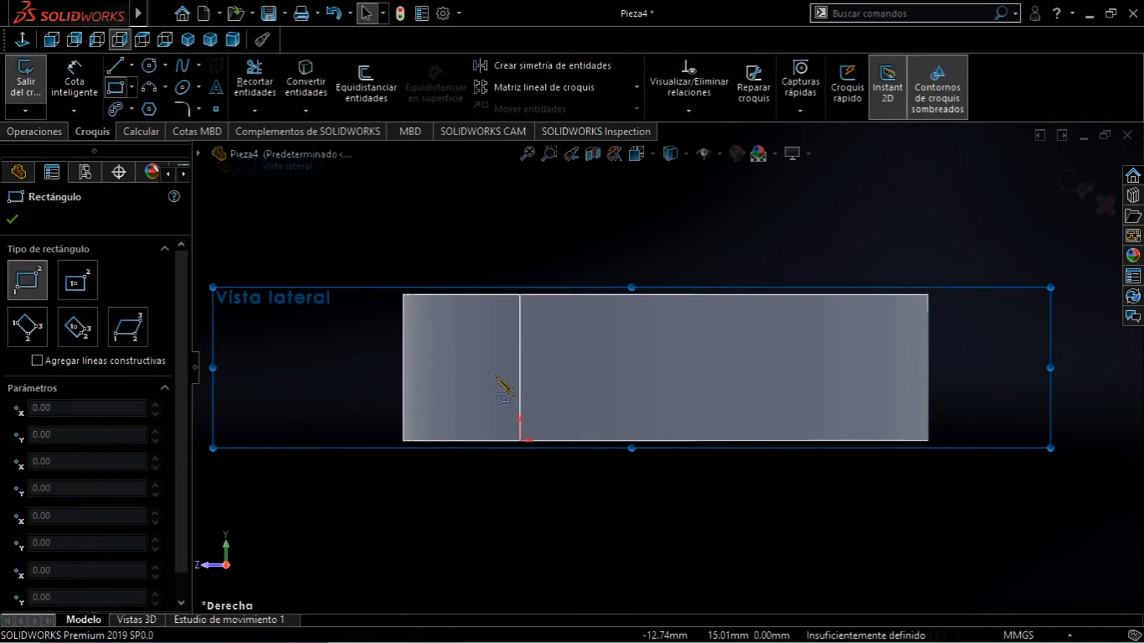
{"action": "left_click", "coordinate": [457, 334]}
{"action": "left_click", "coordinate": [606, 399]}
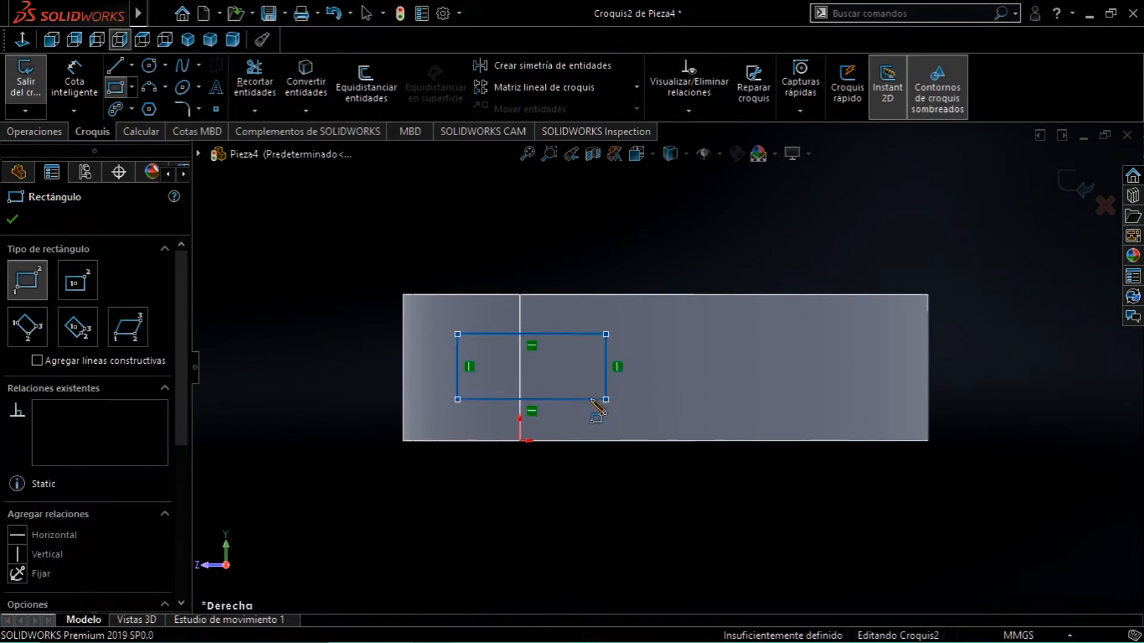
{"action": "key", "text": "Escape"}
Check the Pieza2 PDF in the browser, return to SOLIDWORKS and dimension the rectangle's upper side 6 mm from the body's upper edge.
{"action": "left_click", "coordinate": [77, 79]}
{"action": "key", "text": "alt+Tab"}
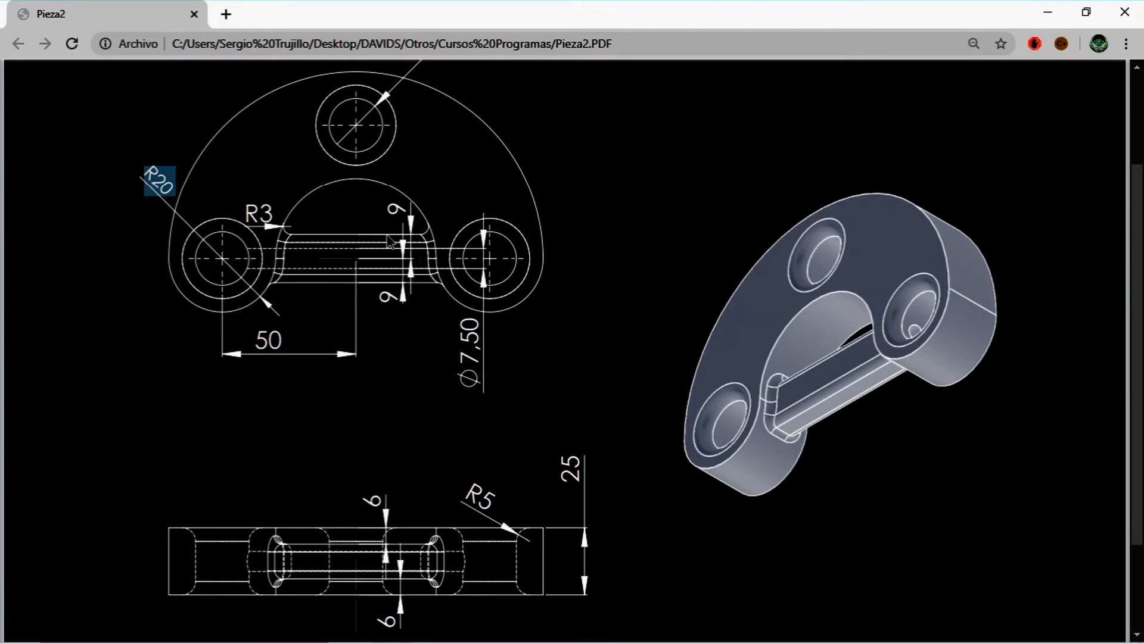
{"action": "key", "text": "alt+Tab"}
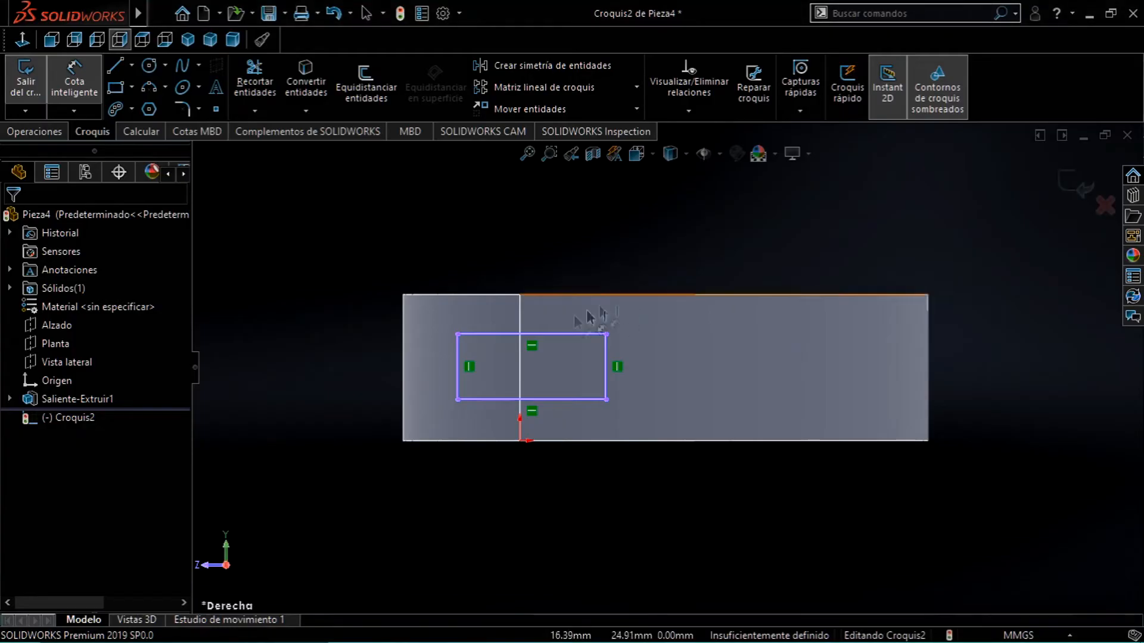
{"action": "left_click", "coordinate": [472, 296]}
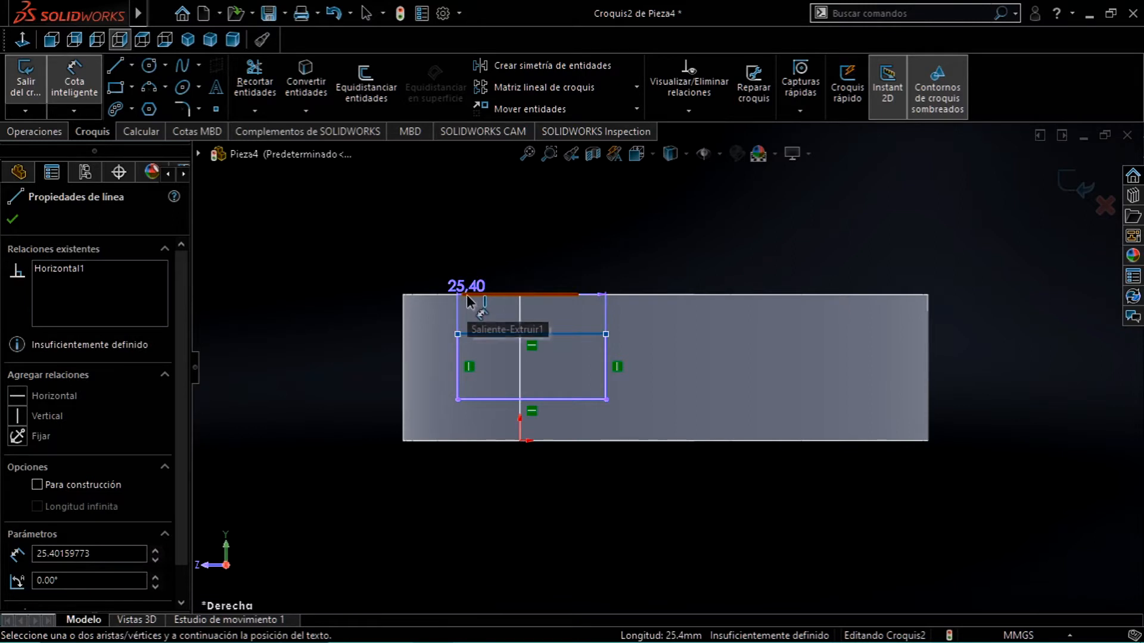
{"action": "left_click", "coordinate": [467, 296]}
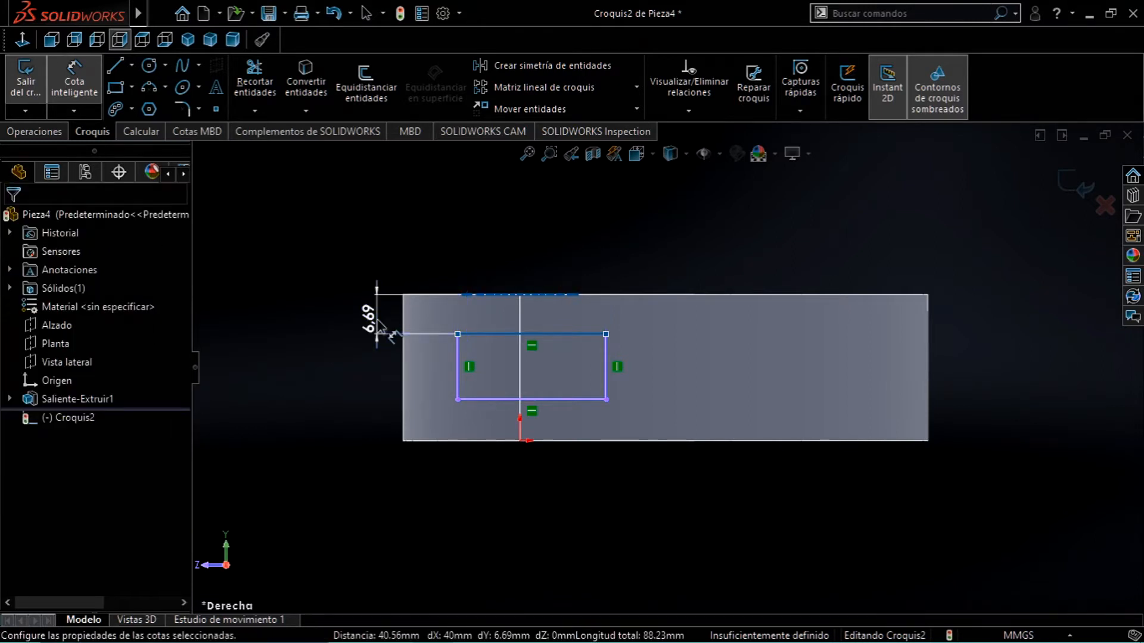
{"action": "left_click", "coordinate": [379, 326]}
{"action": "left_click", "coordinate": [654, 420]}
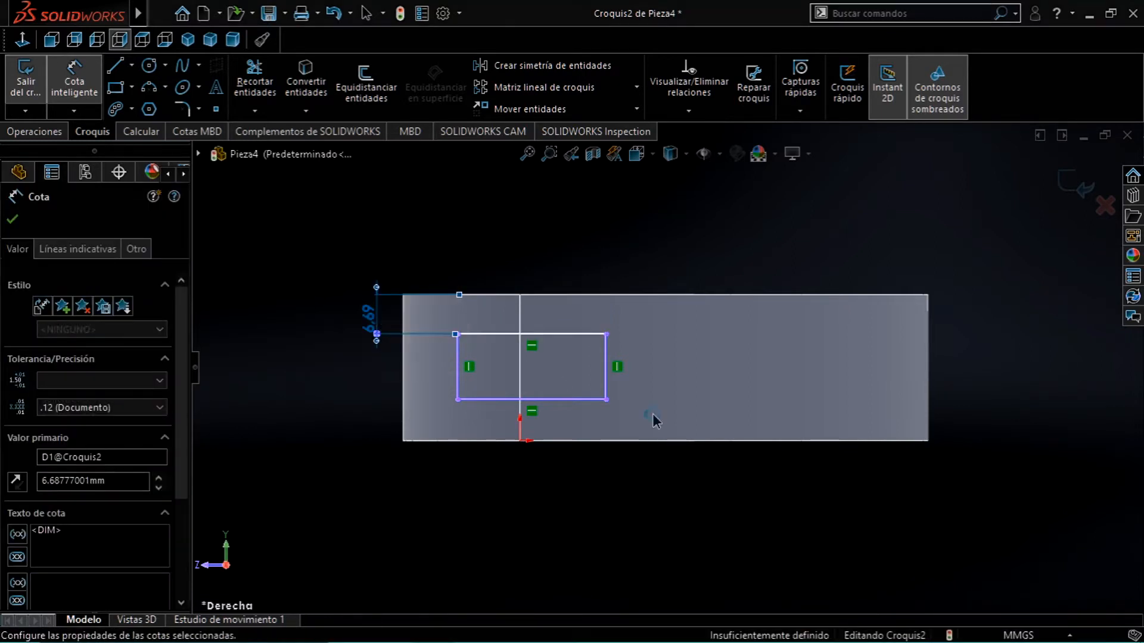
Dimension the rectangle's lower side 6 mm from the body's lower edge.
{"action": "left_click", "coordinate": [560, 442]}
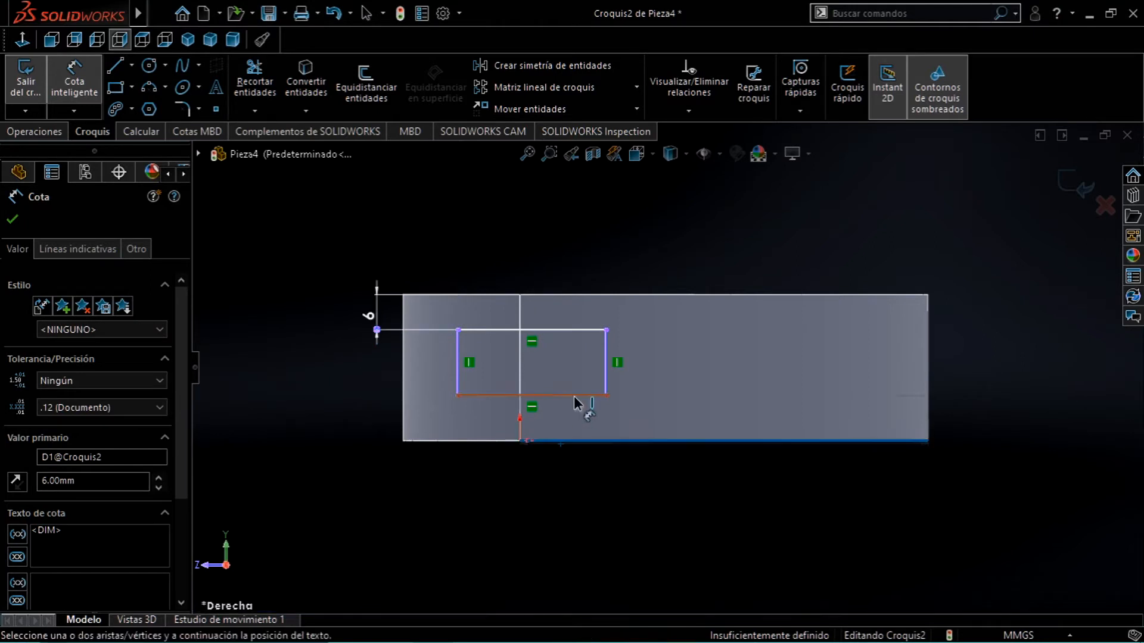
{"action": "left_click", "coordinate": [530, 395]}
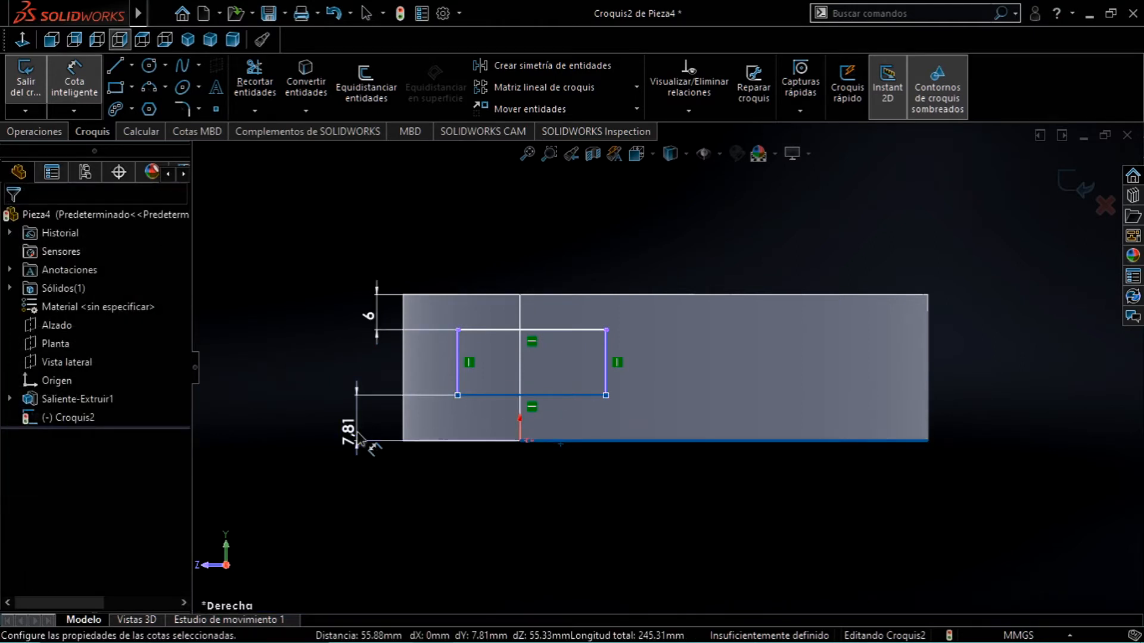
{"action": "left_click", "coordinate": [357, 439]}
{"action": "key", "text": "Return"}
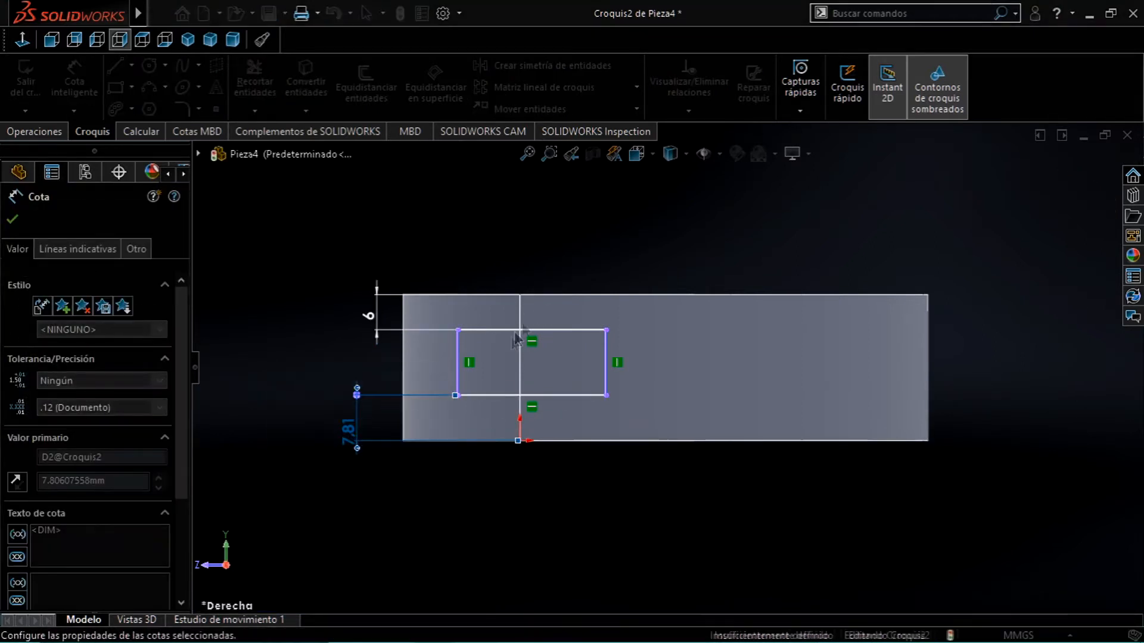
Dimension the rectangle's two vertical sides 9 mm each from the body's vertical edge through the origin.
{"action": "left_click", "coordinate": [521, 368]}
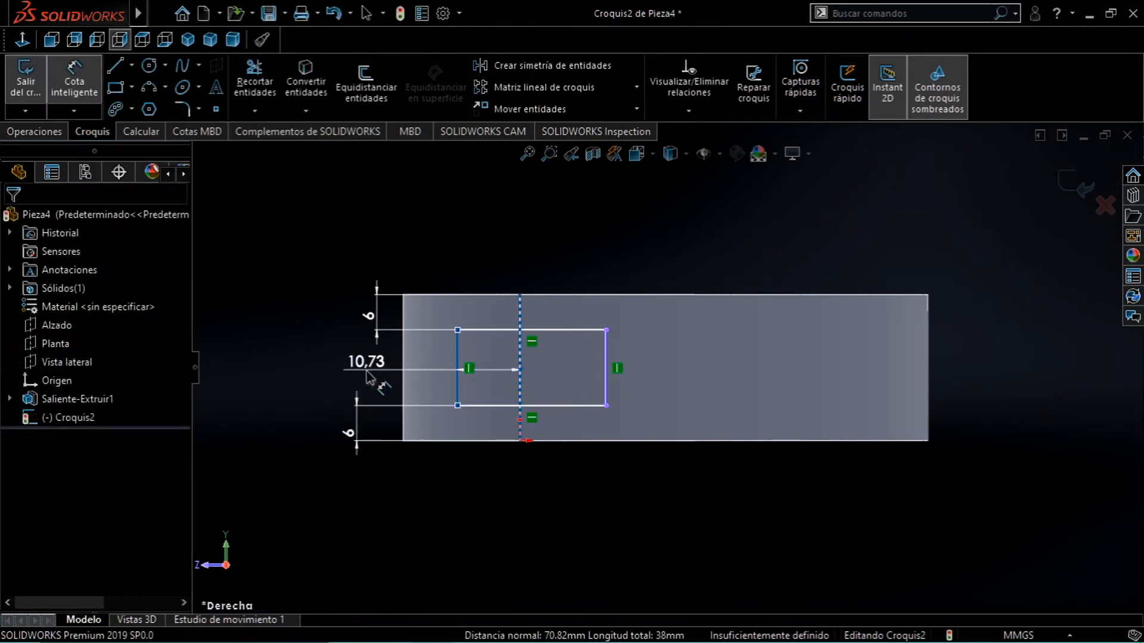
{"action": "left_click", "coordinate": [366, 375]}
{"action": "key", "text": "Return"}
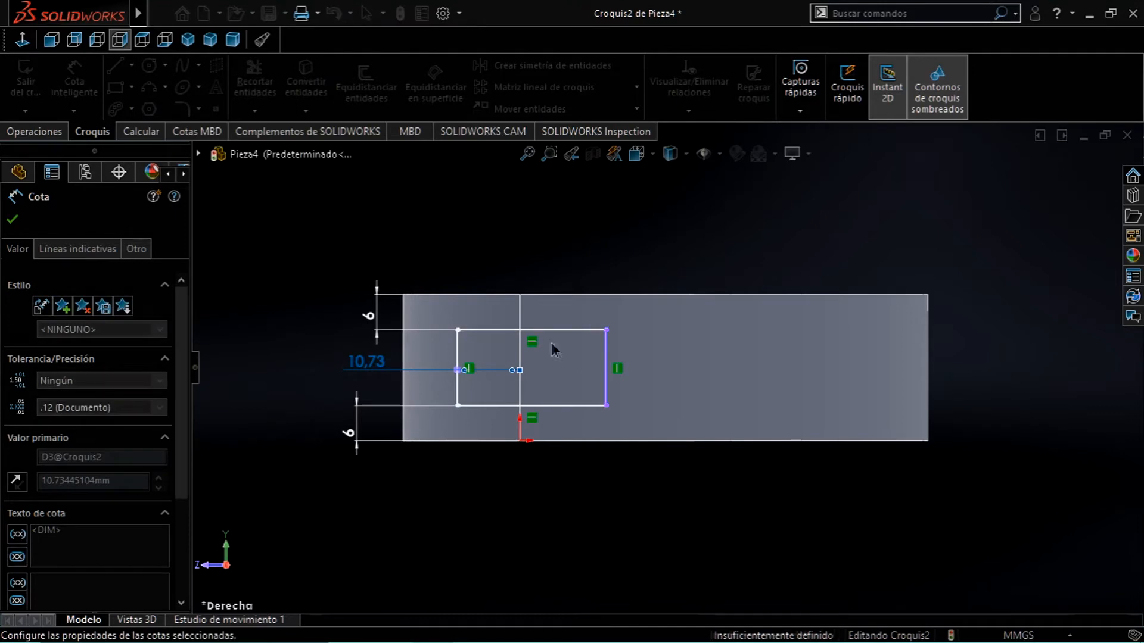
{"action": "left_click", "coordinate": [606, 366]}
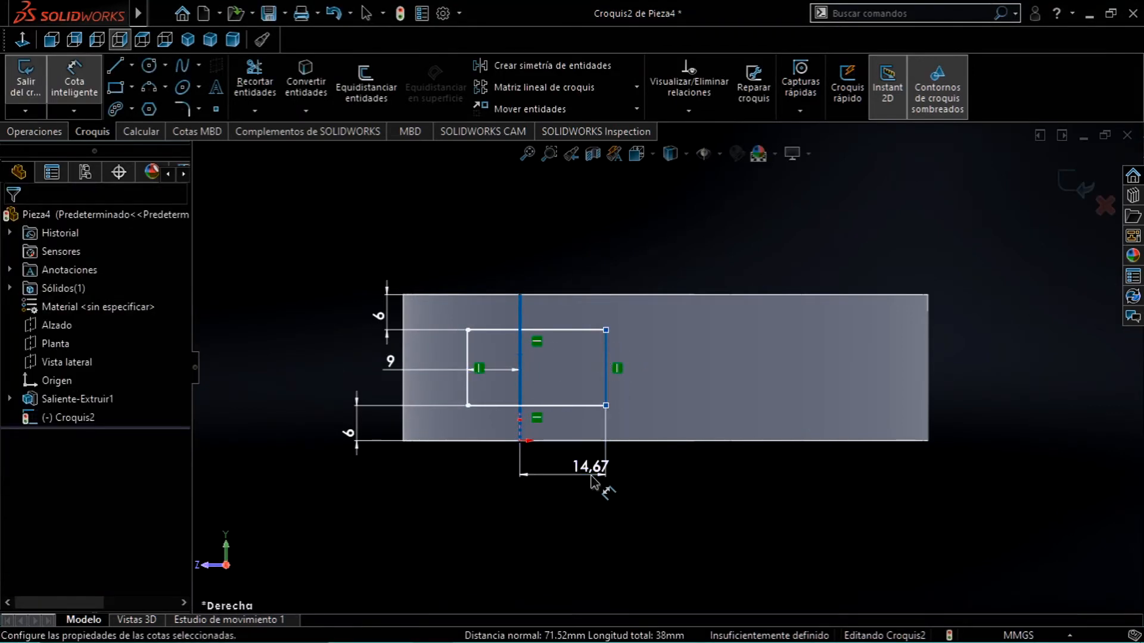
{"action": "left_click", "coordinate": [593, 481]}
{"action": "type", "text": "9"}
{"action": "key", "text": "Return"}
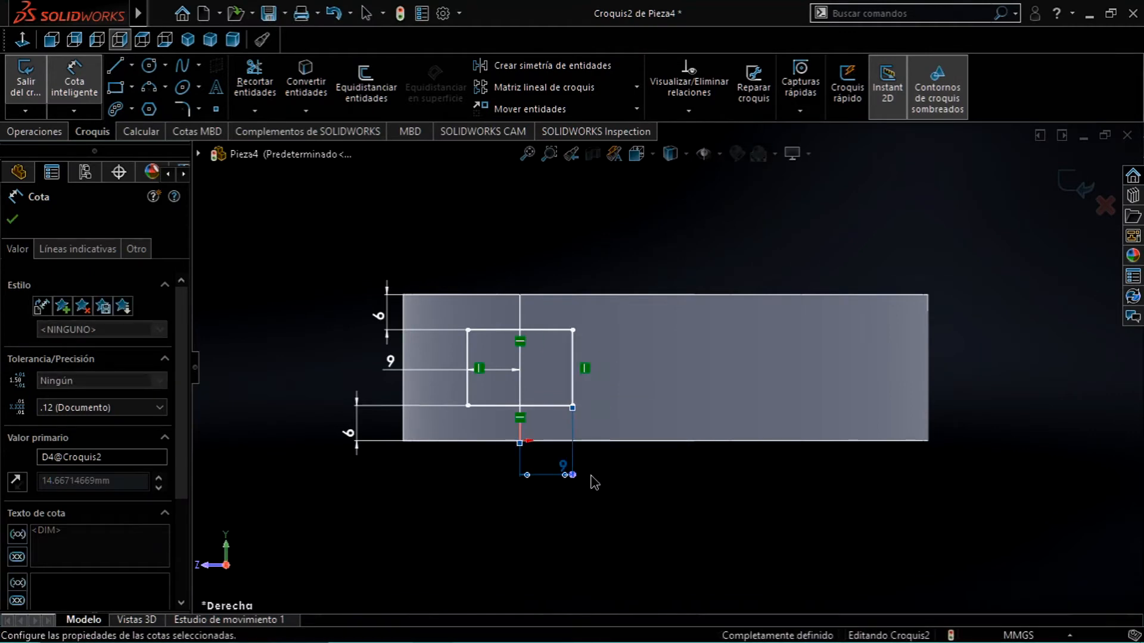
{"action": "left_click", "coordinate": [10, 223]}
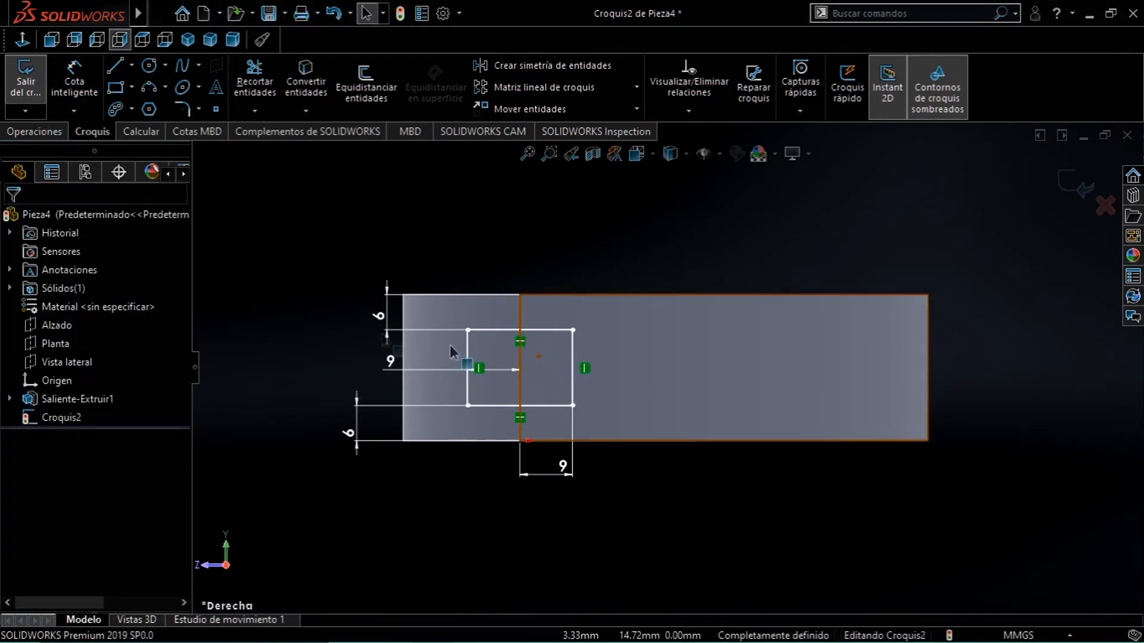
Extrude the rectangle 70 mm with the Plano medio end condition, merging the crossbar with the arc-slot body.
{"action": "middle_click_drag", "start_coordinate": [327, 271], "coordinate": [347, 369]}
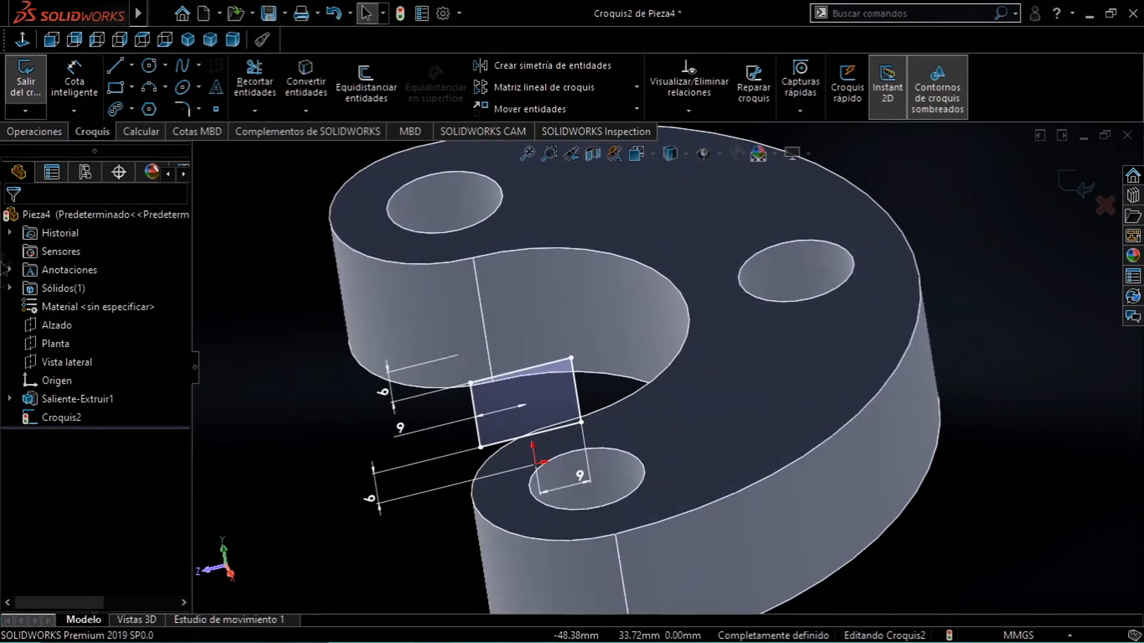
{"action": "left_click", "coordinate": [36, 133]}
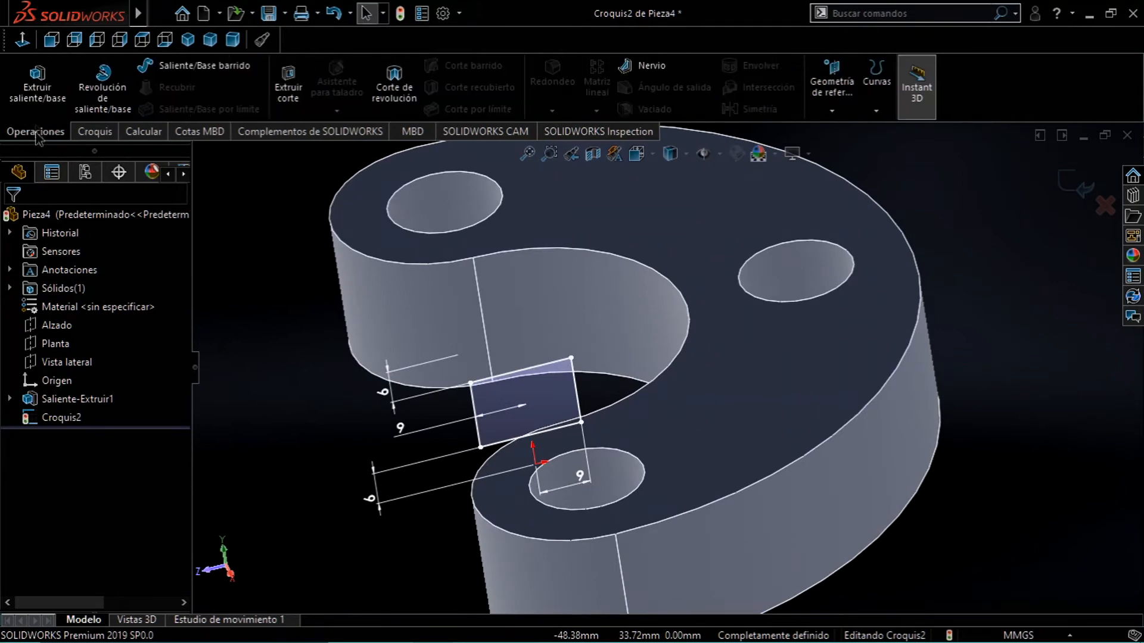
{"action": "left_click", "coordinate": [37, 84]}
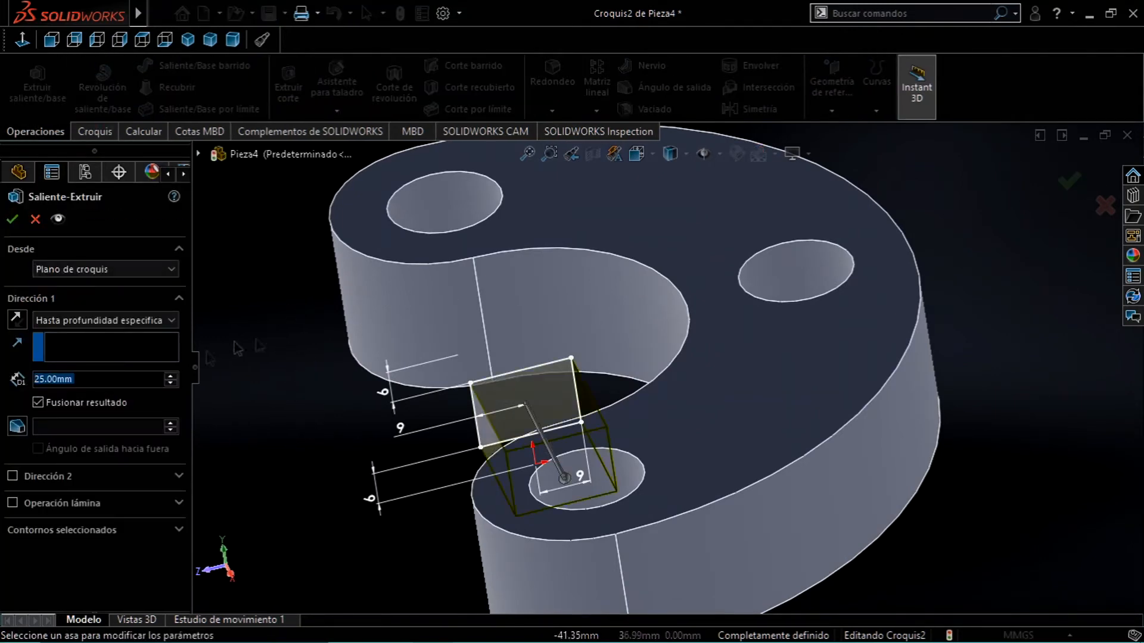
{"action": "left_click", "coordinate": [141, 321]}
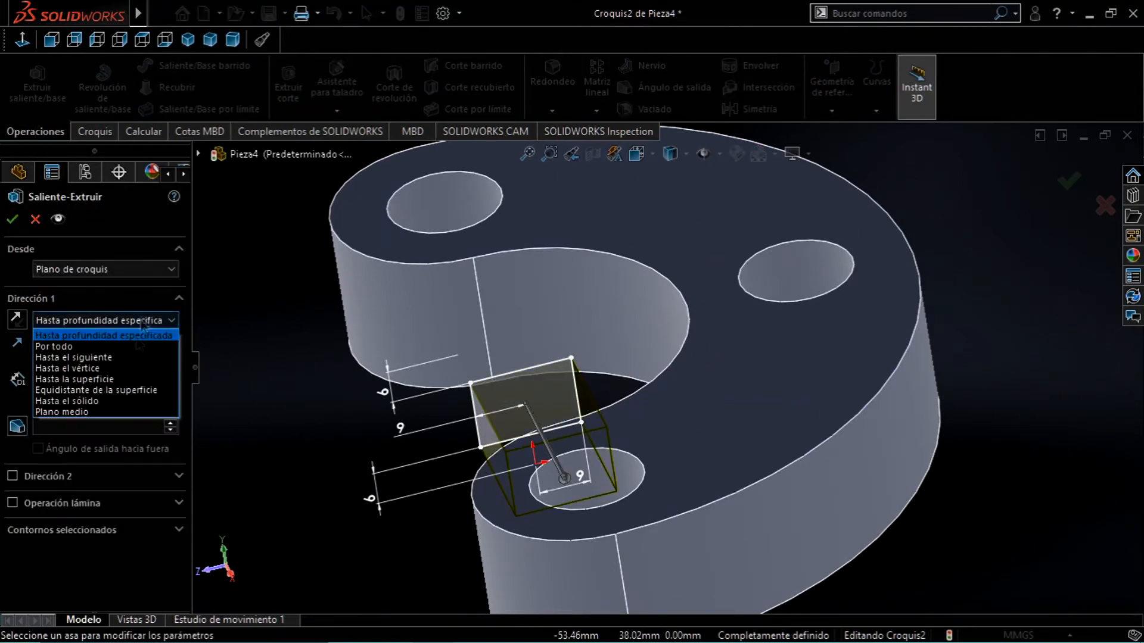
{"action": "left_click", "coordinate": [82, 418]}
{"action": "middle_click_drag", "start_coordinate": [327, 297], "coordinate": [342, 399]}
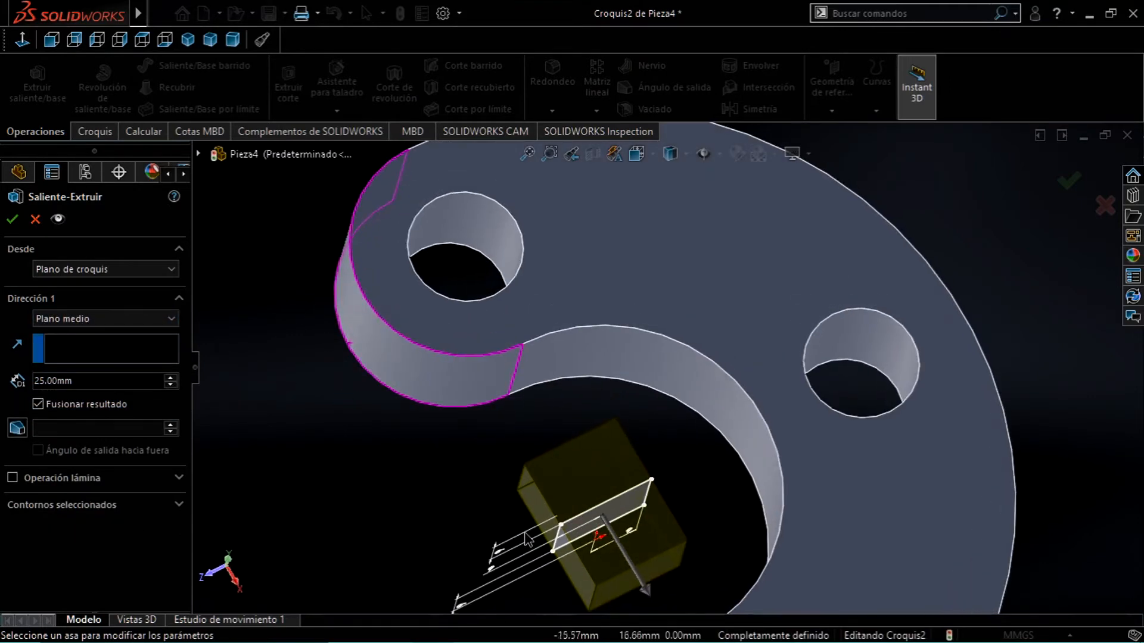
{"action": "scroll", "coordinate": [637, 471], "scroll_direction": "up", "scroll_amount": 4}
{"action": "scroll", "coordinate": [647, 480], "scroll_direction": "up", "scroll_amount": 1}
{"action": "left_click_drag", "start_coordinate": [663, 467], "coordinate": [693, 518]}
{"action": "middle_click_drag", "start_coordinate": [868, 391], "coordinate": [856, 426]}
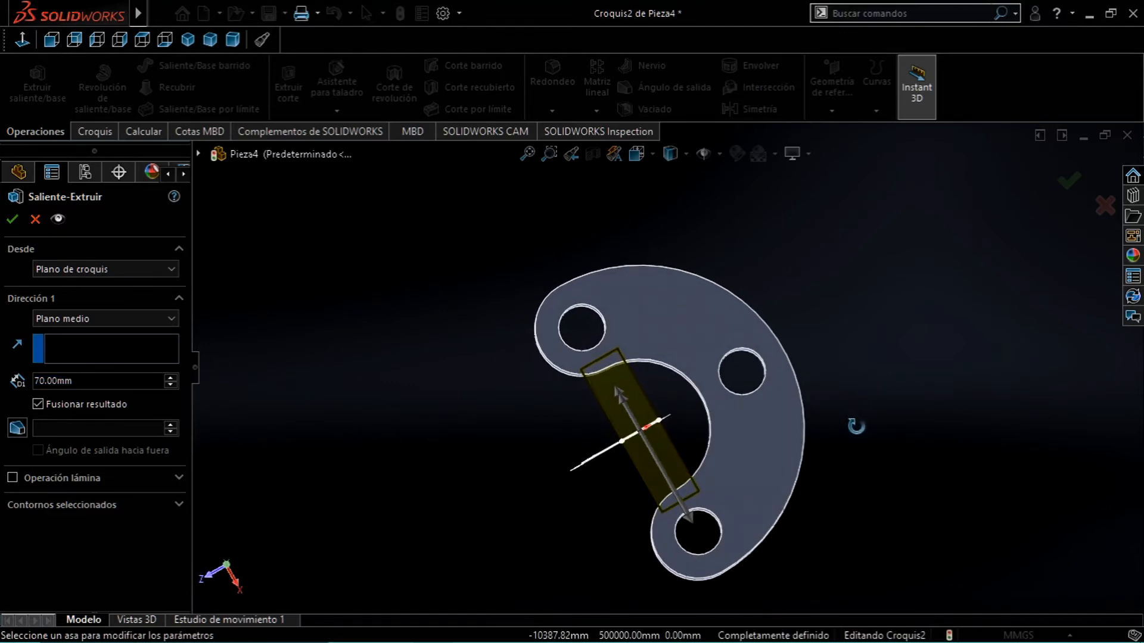
{"action": "left_click", "coordinate": [1069, 184]}
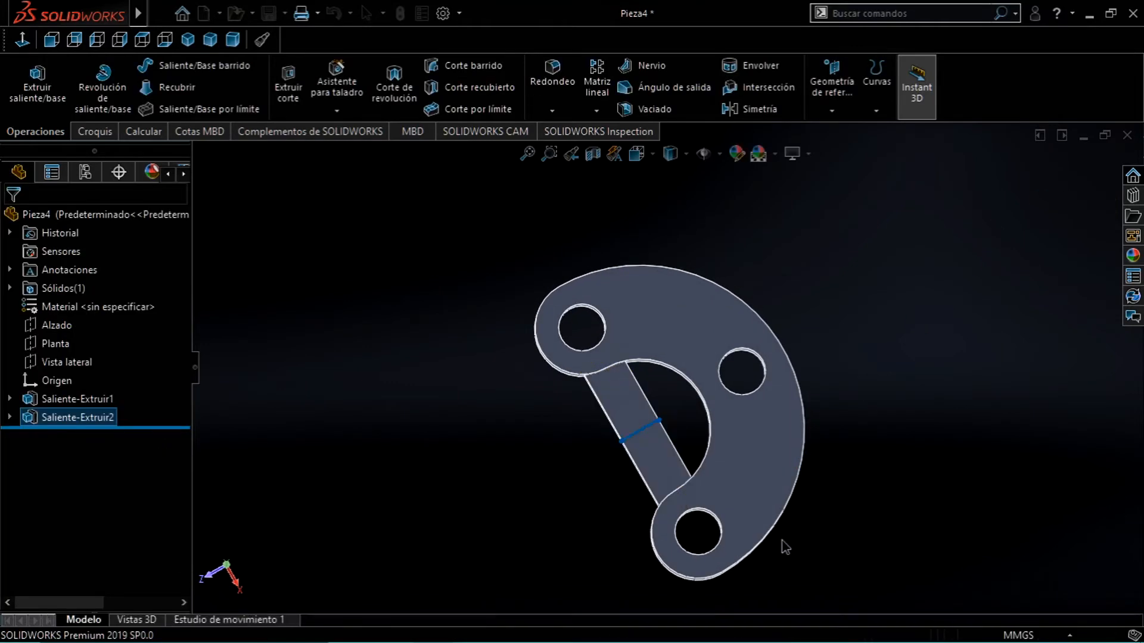
{"action": "middle_click_drag", "start_coordinate": [782, 541], "coordinate": [755, 366]}
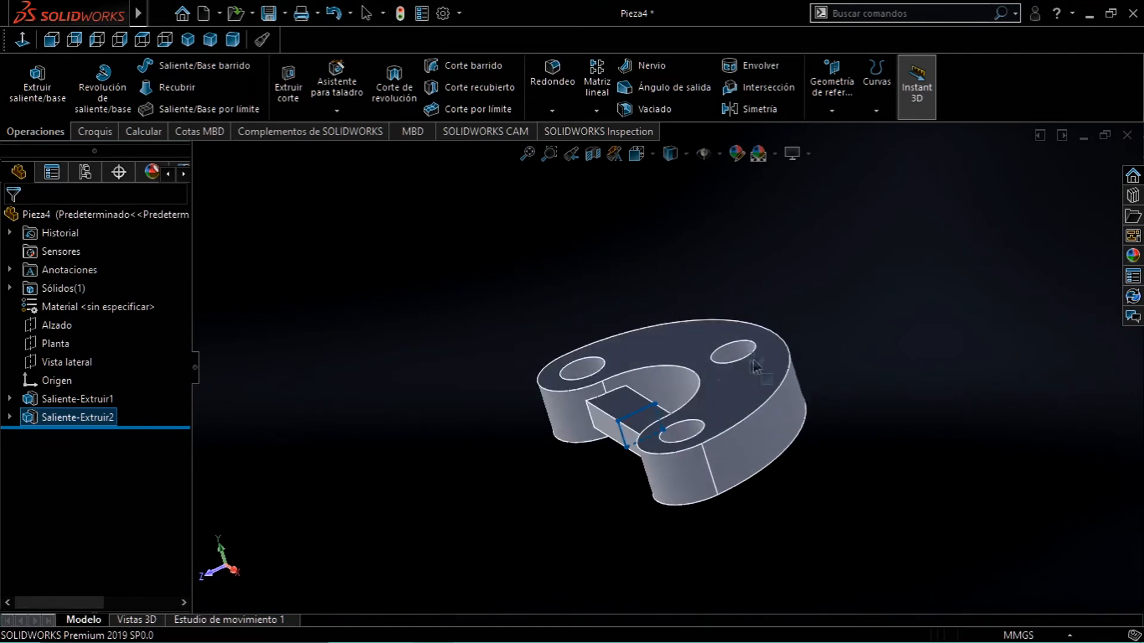
{"action": "left_click", "coordinate": [21, 38]}
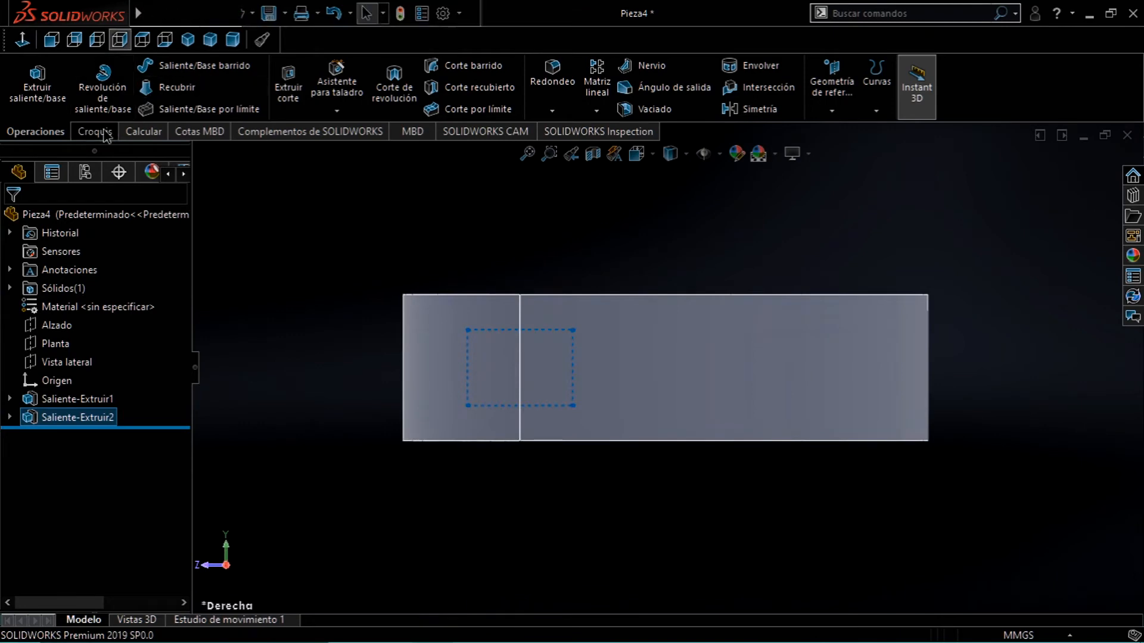
{"action": "left_click", "coordinate": [95, 132]}
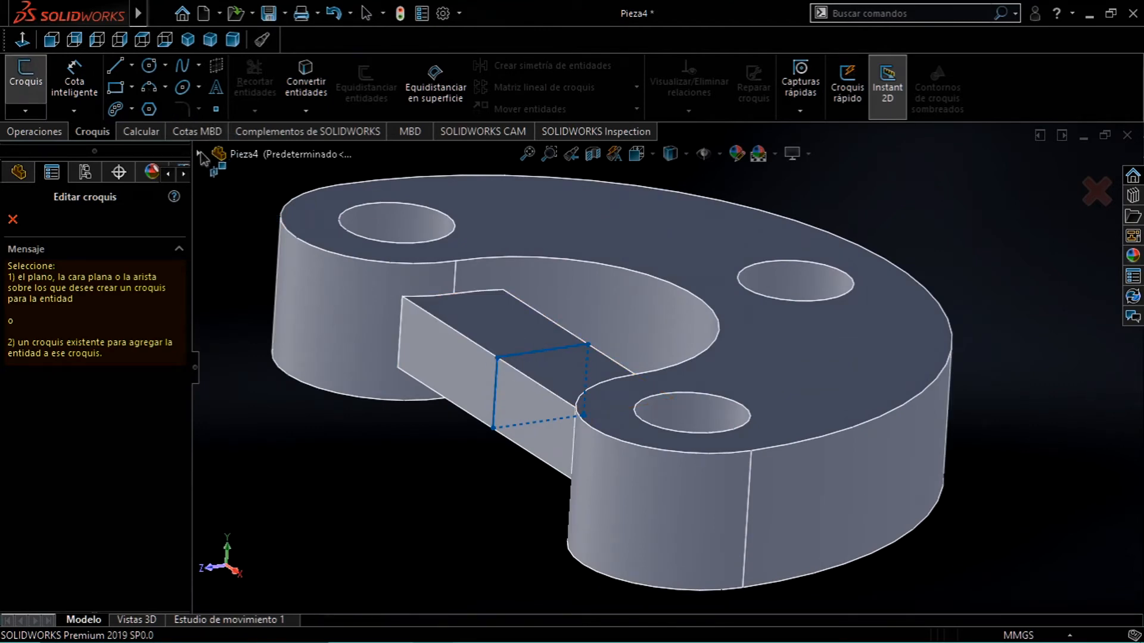
{"action": "key", "text": "Escape"}
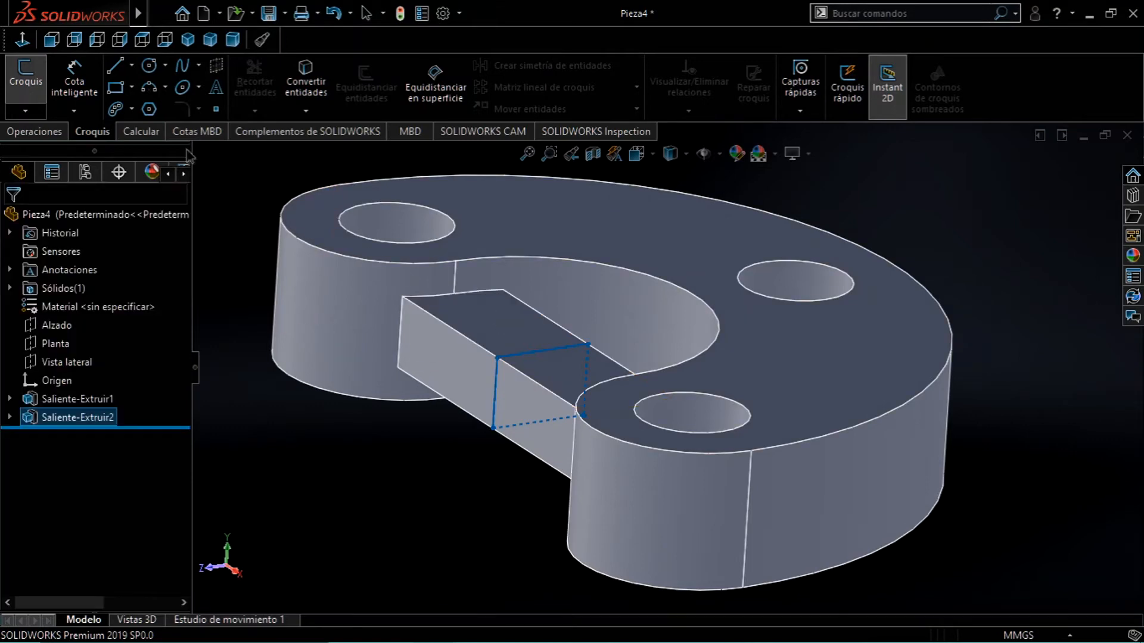
Sketch a circle about 8.9 mm in diameter on the Vista lateral plane, centred on the vertical edge at mid-thickness.
{"action": "left_click", "coordinate": [53, 345]}
{"action": "left_click", "coordinate": [64, 364]}
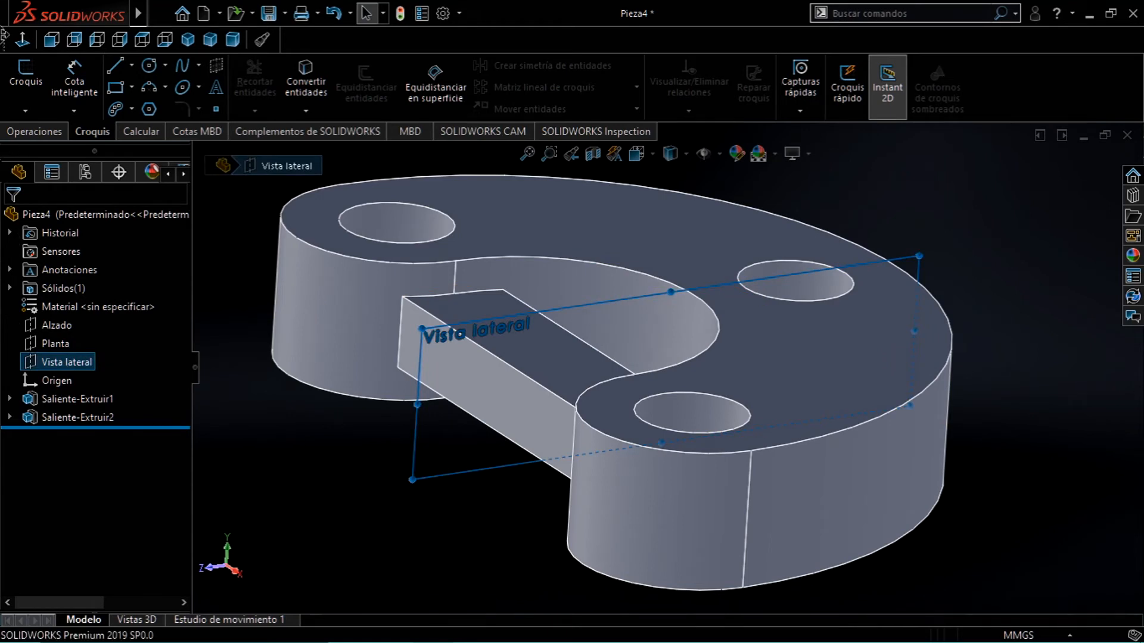
{"action": "left_click", "coordinate": [34, 69]}
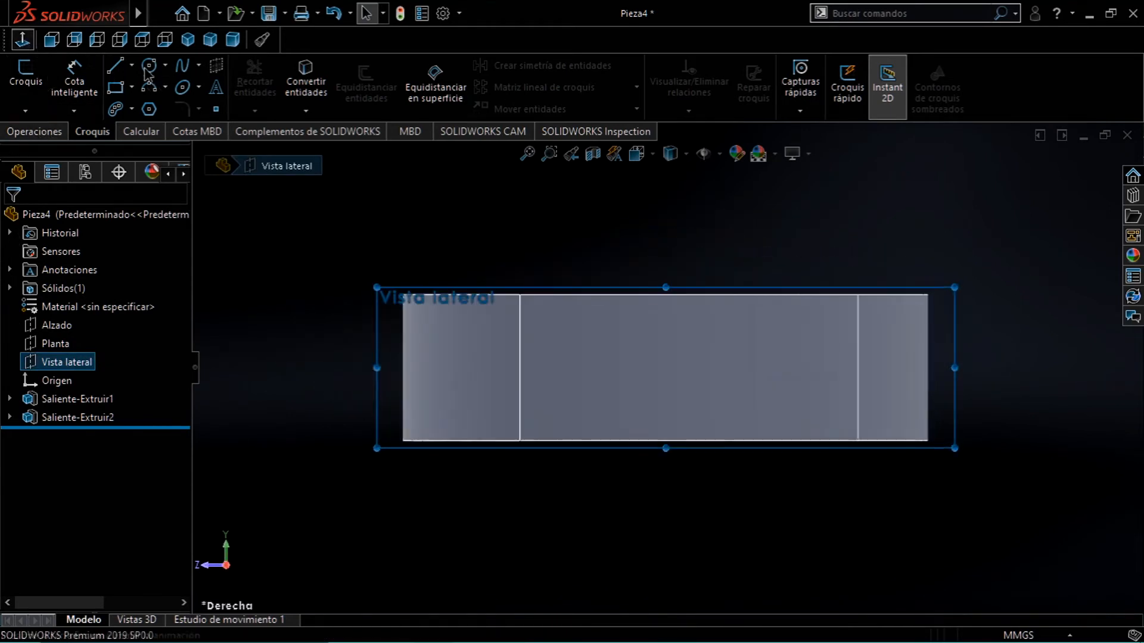
{"action": "left_click", "coordinate": [520, 368]}
{"action": "left_click", "coordinate": [545, 377]}
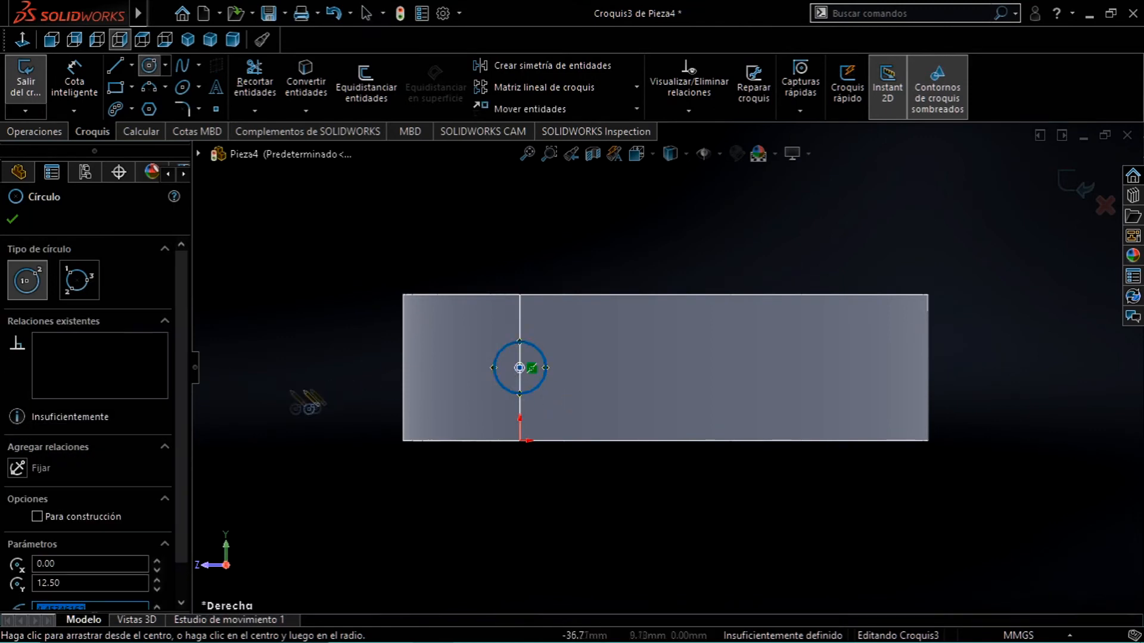
{"action": "key", "text": "Escape"}
Check the hole size in the Pieza2 PDF in the browser, return to SOLIDWORKS and dimension the circle with a 7.5 mm diameter.
{"action": "left_click", "coordinate": [75, 81]}
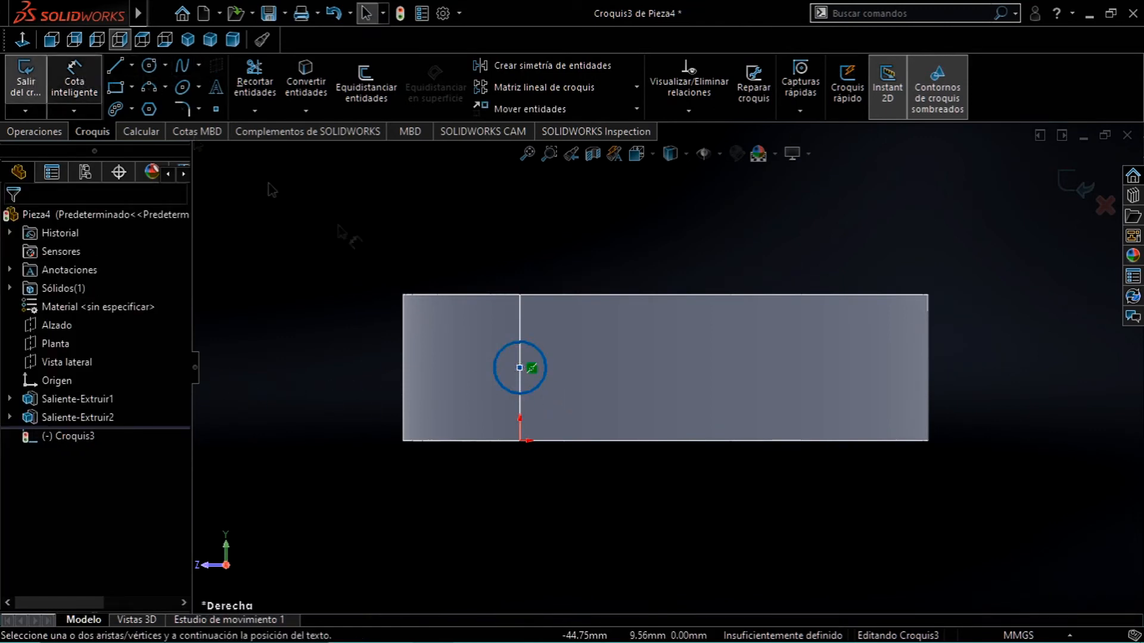
{"action": "left_click", "coordinate": [495, 364]}
{"action": "key", "text": "alt+Tab"}
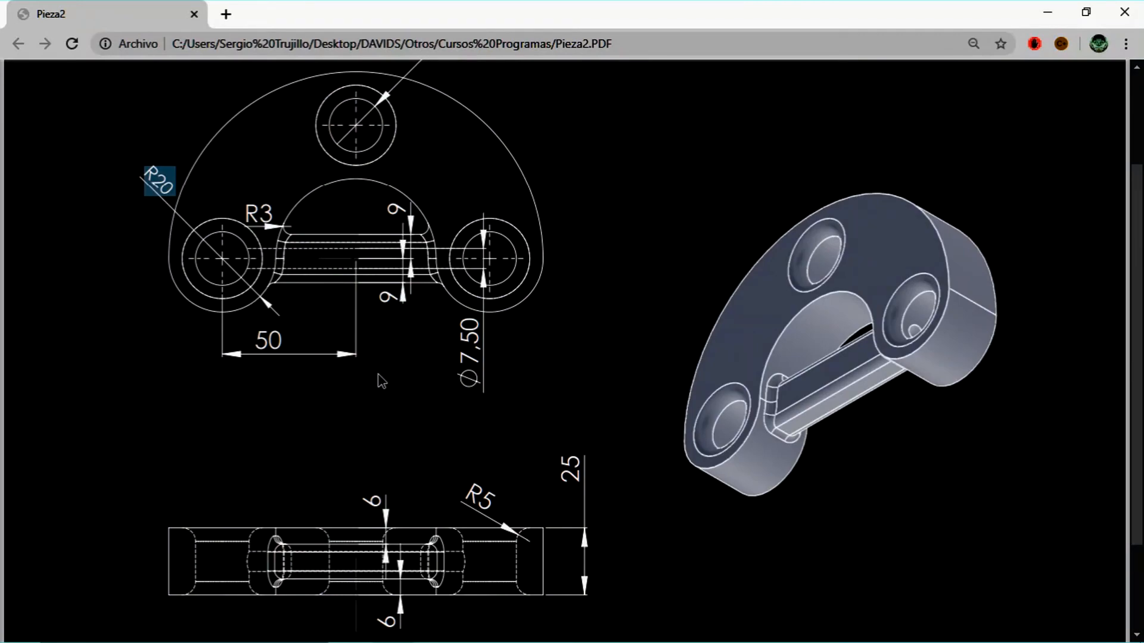
{"action": "key", "text": "alt+Tab"}
{"action": "left_click", "coordinate": [379, 374]}
{"action": "type", "text": "7.5"}
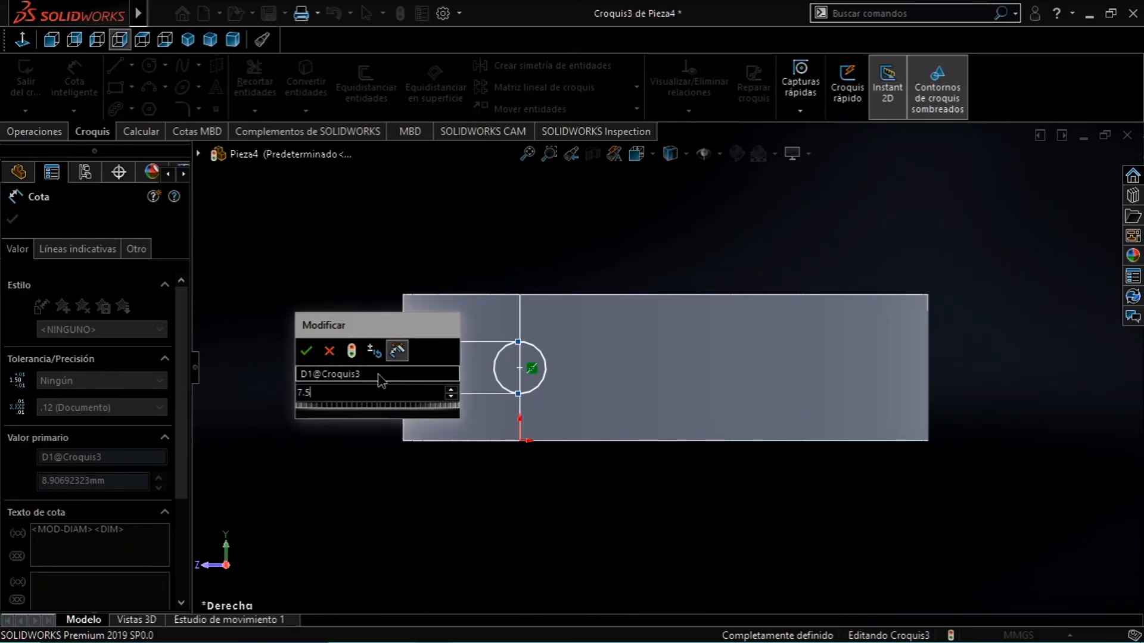
{"action": "key", "text": "Return"}
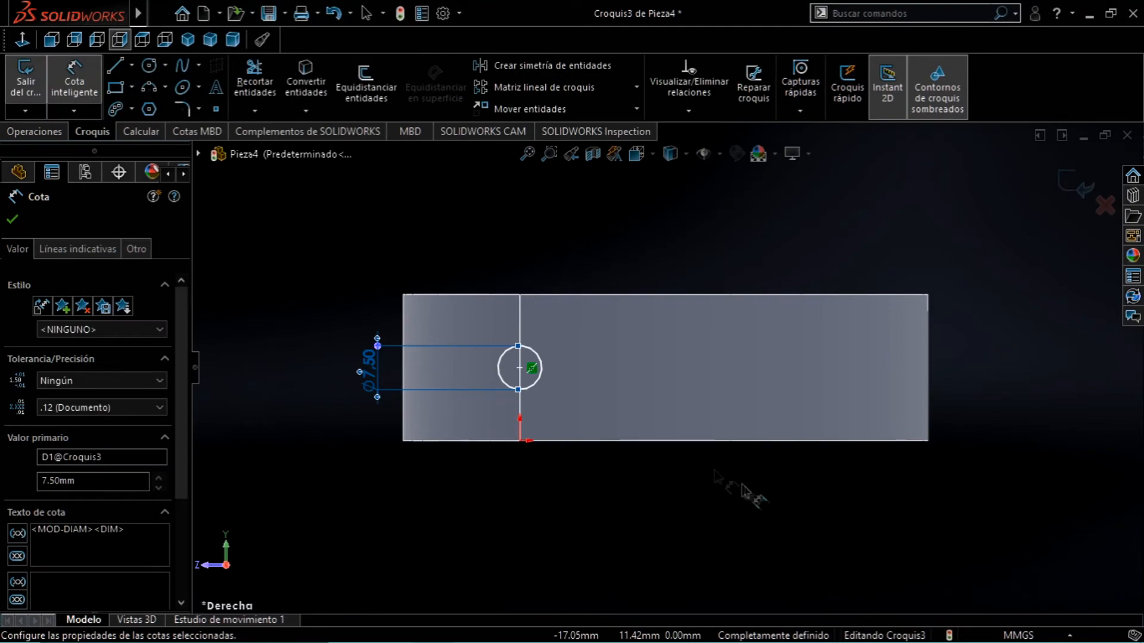
Check the Pieza2 PDF in the browser, return to SOLIDWORKS and cut the 7.5 mm circle 98 mm deep with the Plano medio end condition.
{"action": "key", "text": "alt+Tab"}
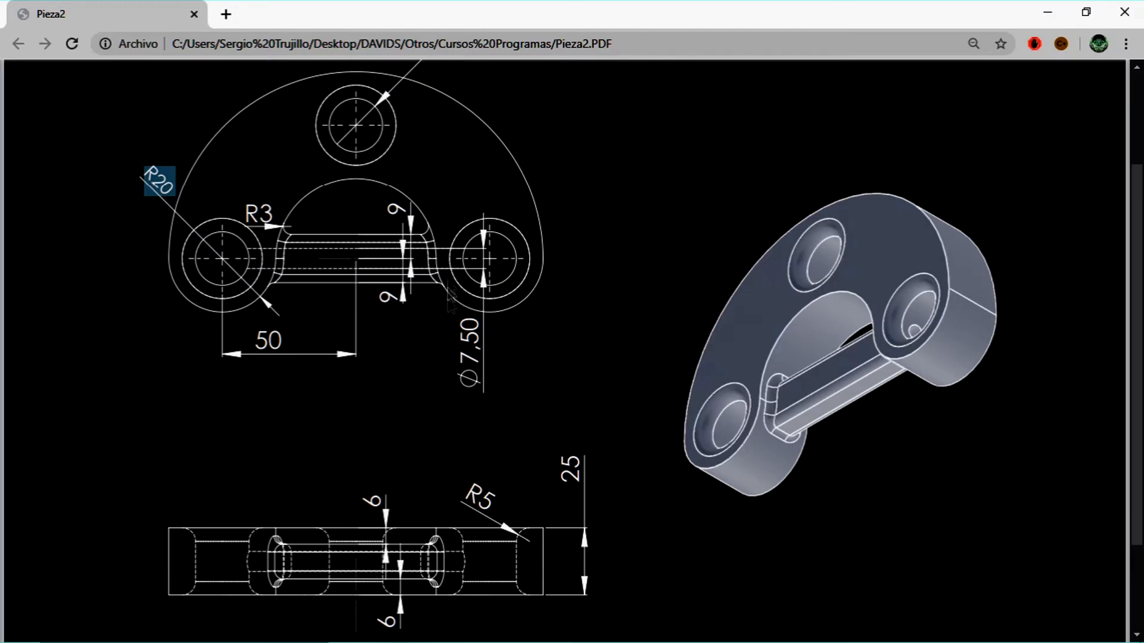
{"action": "key", "text": "alt+Tab"}
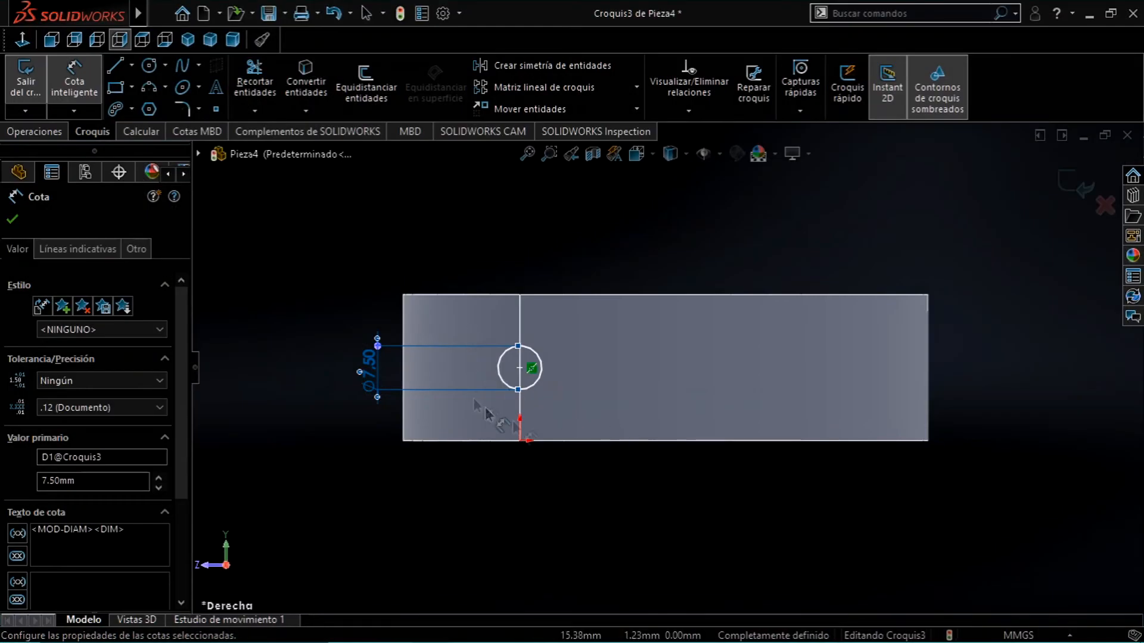
{"action": "left_click", "coordinate": [12, 220]}
{"action": "left_click", "coordinate": [27, 135]}
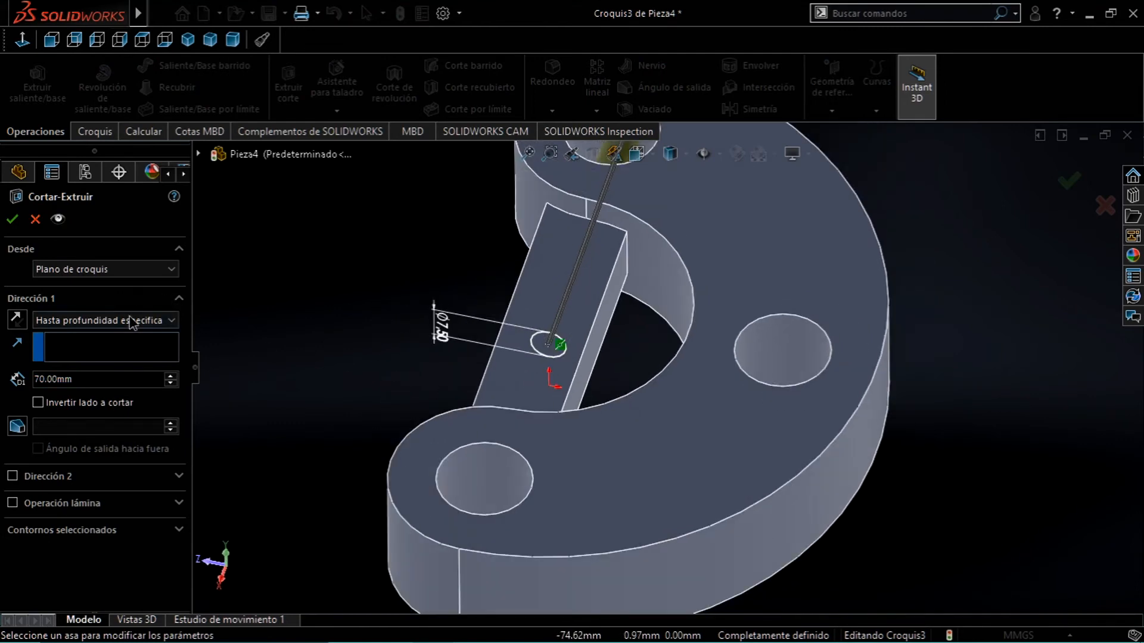
{"action": "left_click", "coordinate": [133, 320]}
{"action": "left_click", "coordinate": [82, 424]}
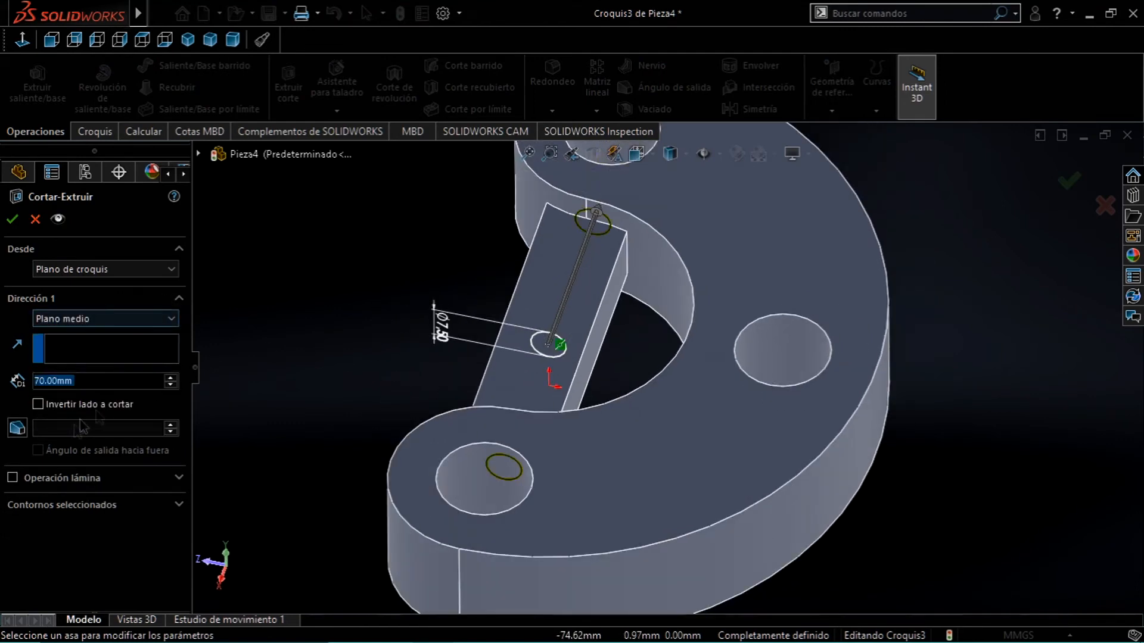
{"action": "middle_click_drag", "start_coordinate": [420, 309], "coordinate": [416, 356]}
{"action": "scroll", "coordinate": [580, 369], "scroll_direction": "up", "scroll_amount": 3}
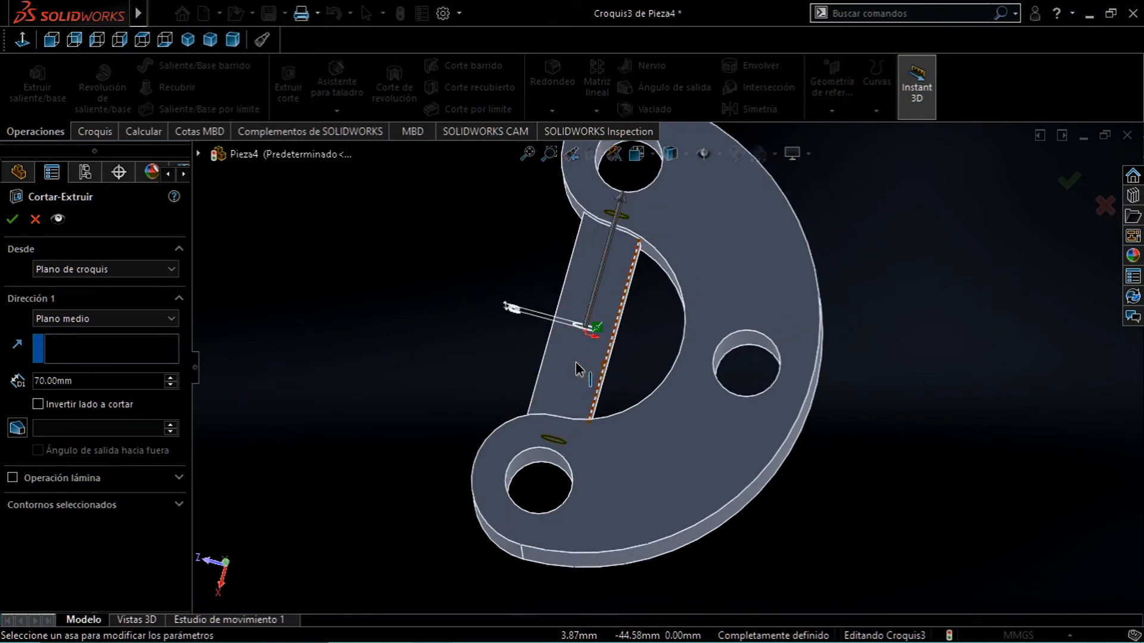
{"action": "mouse_move", "coordinate": [637, 214]}
{"action": "left_mouse_down"}
{"action": "mouse_move", "coordinate": [631, 230]}
{"action": "mouse_move", "coordinate": [637, 178]}
{"action": "mouse_move", "coordinate": [641, 211]}
{"action": "left_mouse_up"}
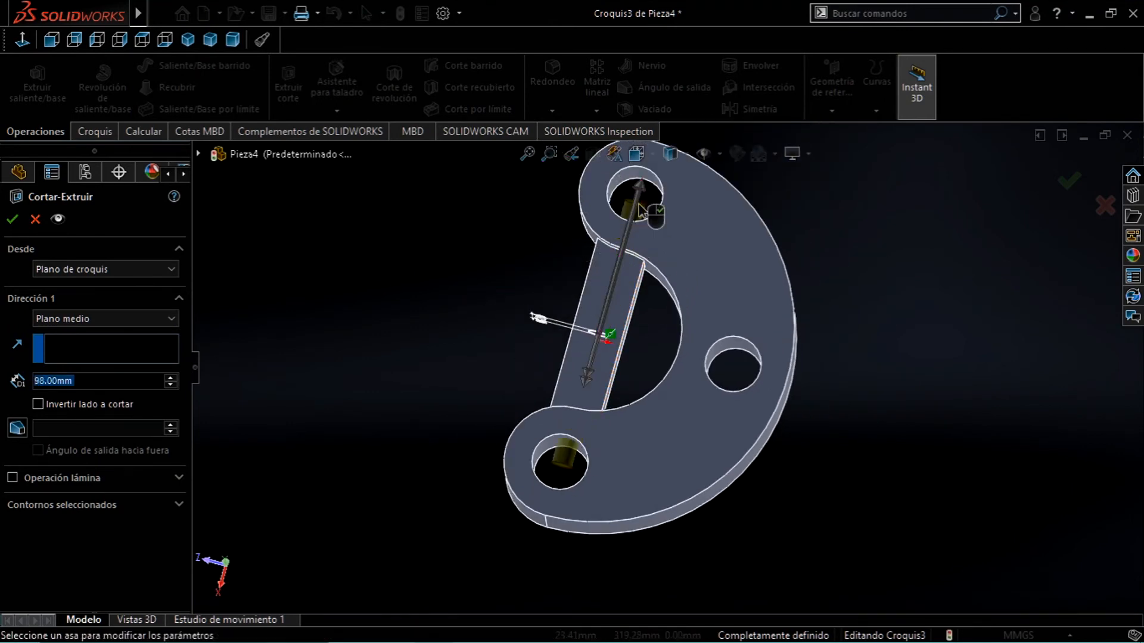
{"action": "left_click", "coordinate": [11, 222]}
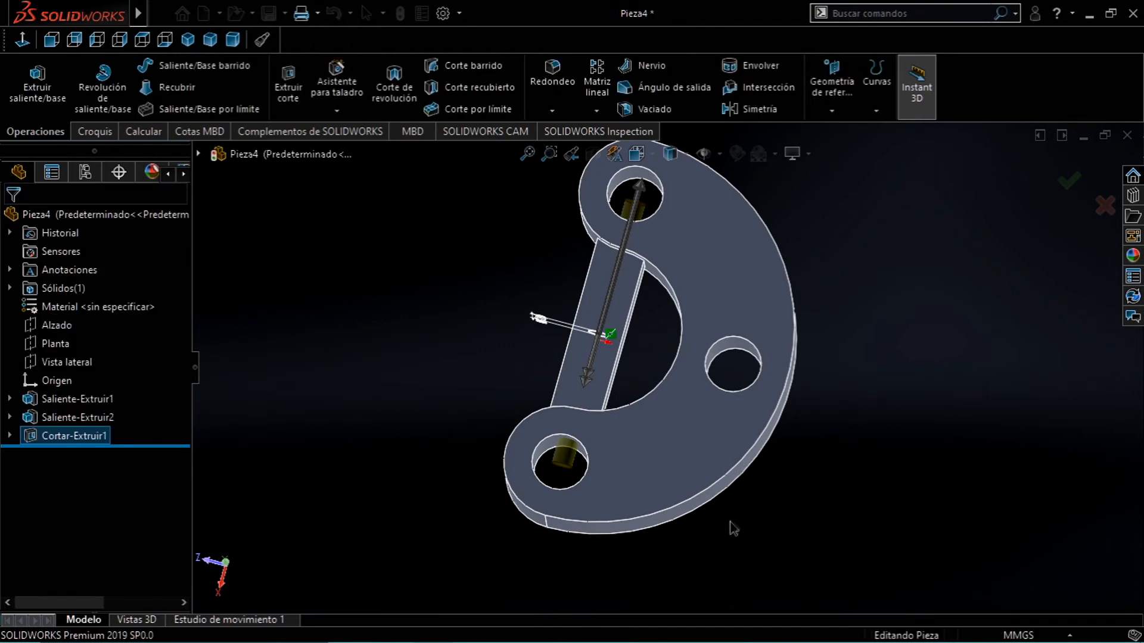
Compare the crossbar with the Pieza2 PDF, return to SOLIDWORKS and select its four long edges and both end junctions for a fillet.
{"action": "middle_click_drag", "start_coordinate": [722, 528], "coordinate": [754, 485]}
{"action": "key", "text": "alt+Tab"}
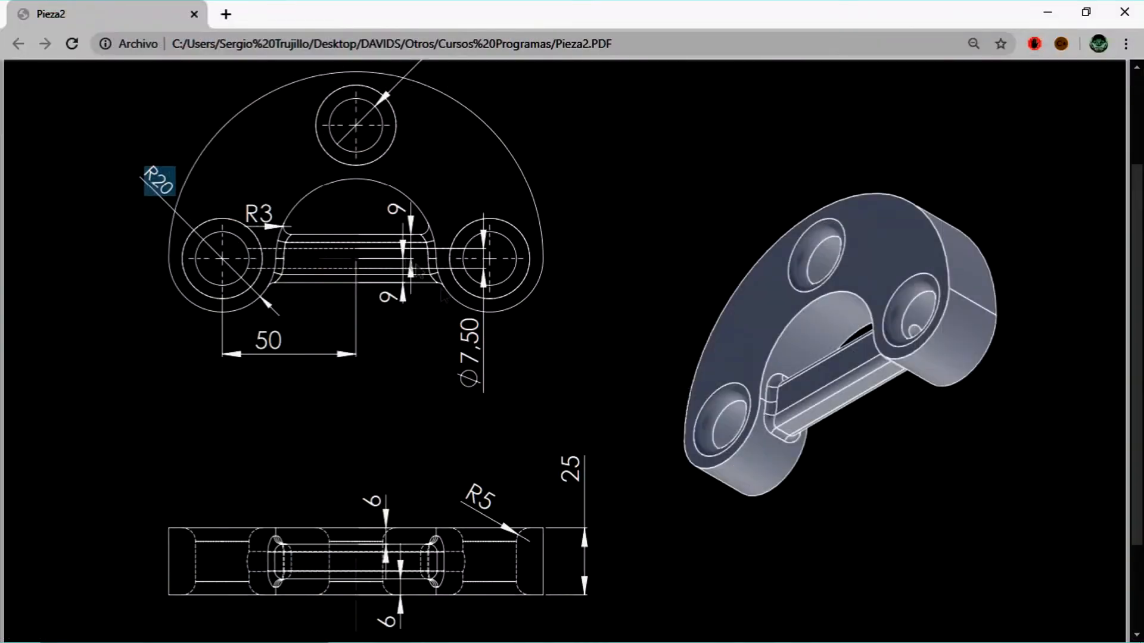
{"action": "key", "text": "alt+Tab"}
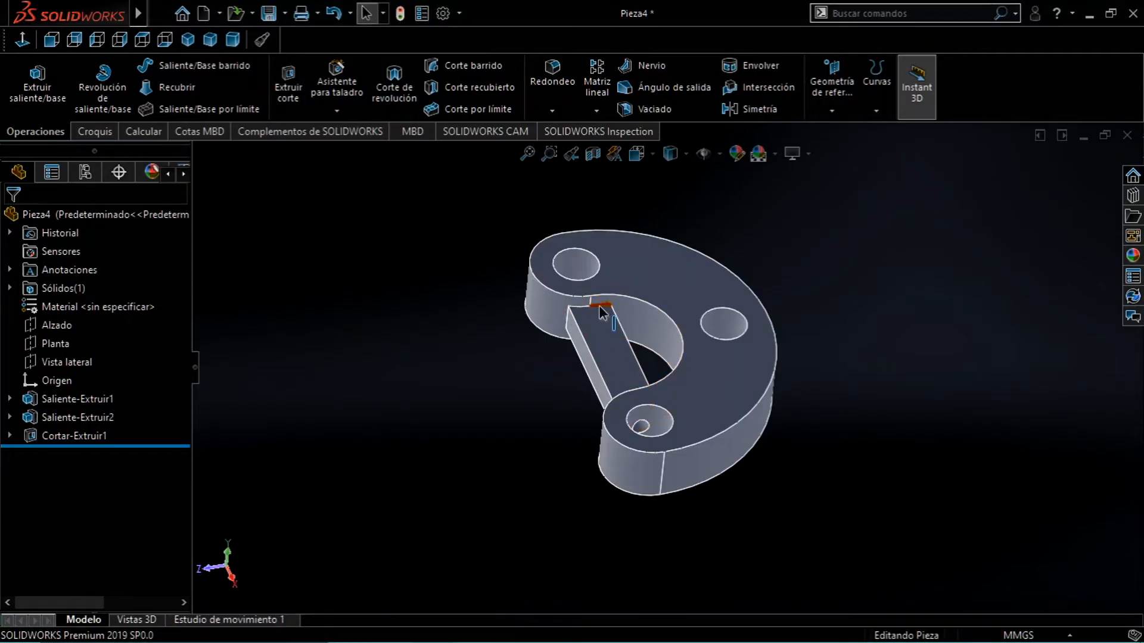
{"action": "key", "text": "alt+Tab"}
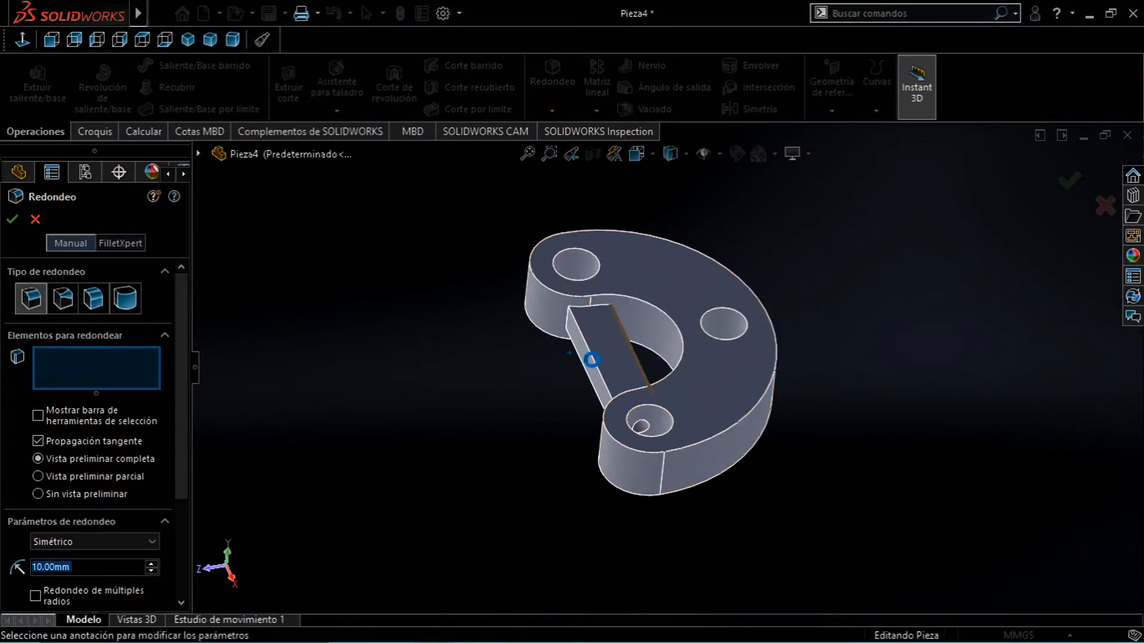
{"action": "left_click", "coordinate": [595, 364]}
{"action": "middle_click_drag", "start_coordinate": [559, 411], "coordinate": [673, 322]}
{"action": "left_click", "coordinate": [666, 321]}
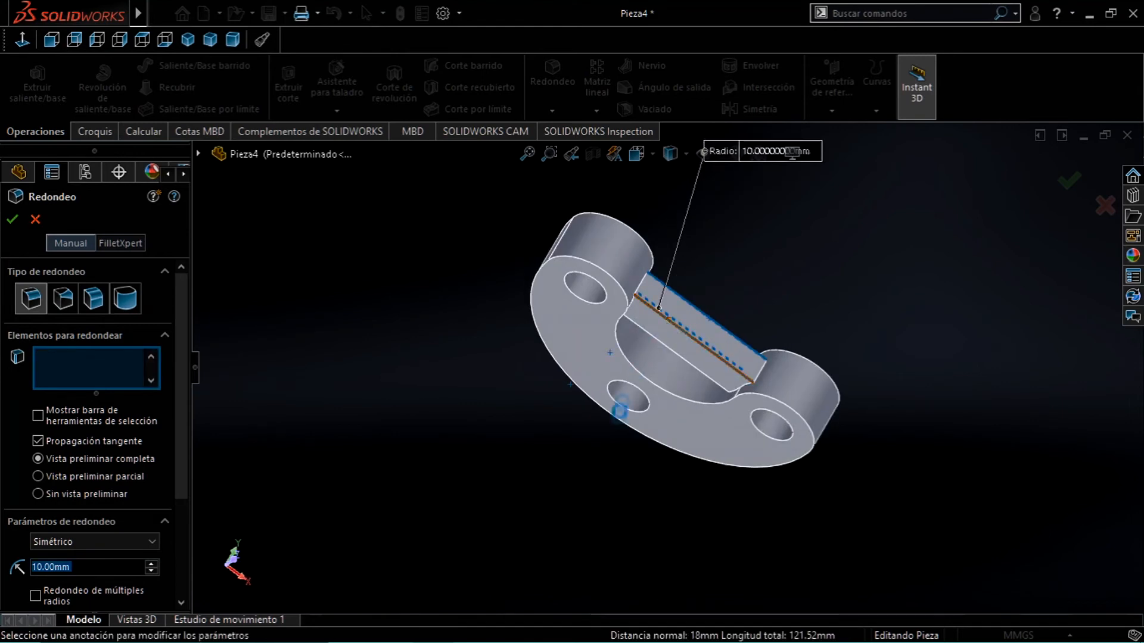
{"action": "middle_click_drag", "start_coordinate": [607, 417], "coordinate": [631, 288]}
{"action": "left_click", "coordinate": [661, 322]}
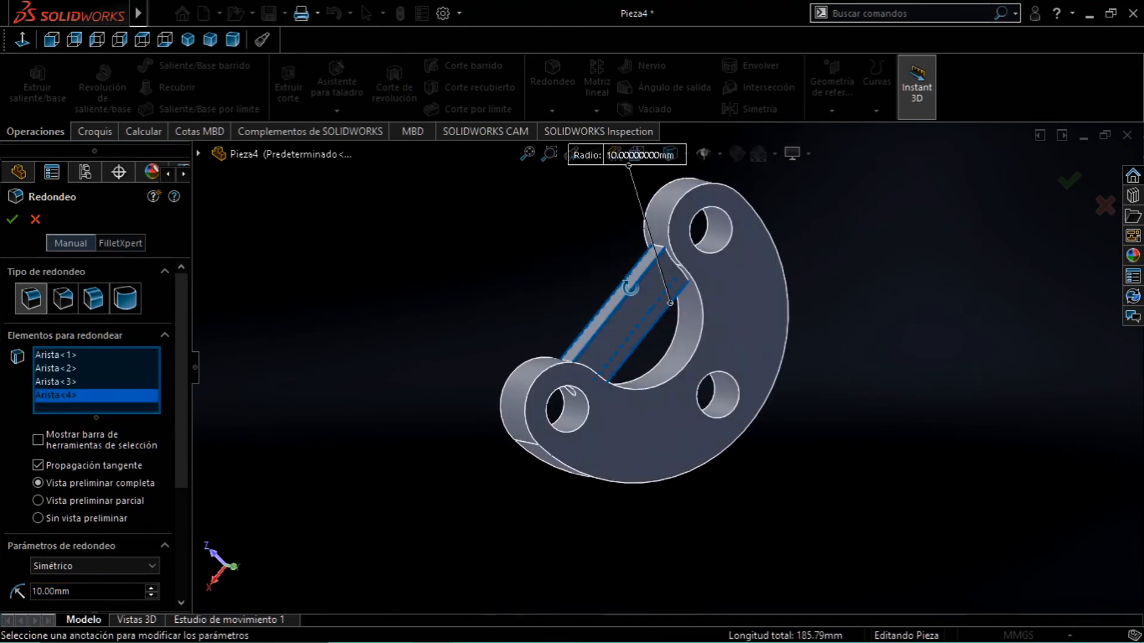
{"action": "left_click", "coordinate": [675, 266]}
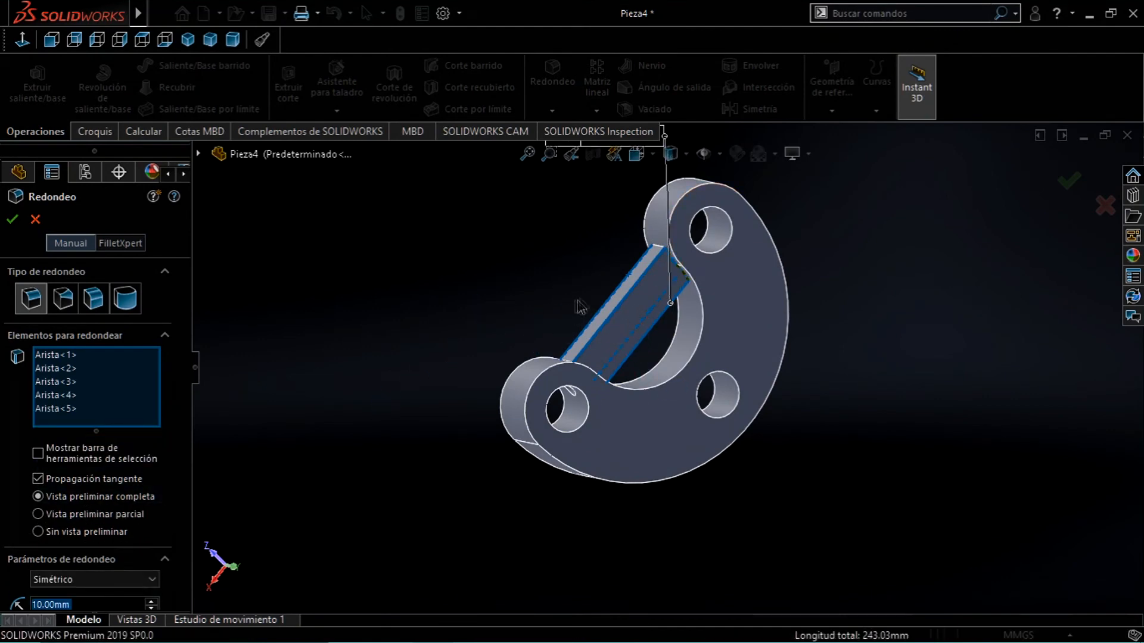
{"action": "middle_click_drag", "start_coordinate": [570, 307], "coordinate": [527, 343]}
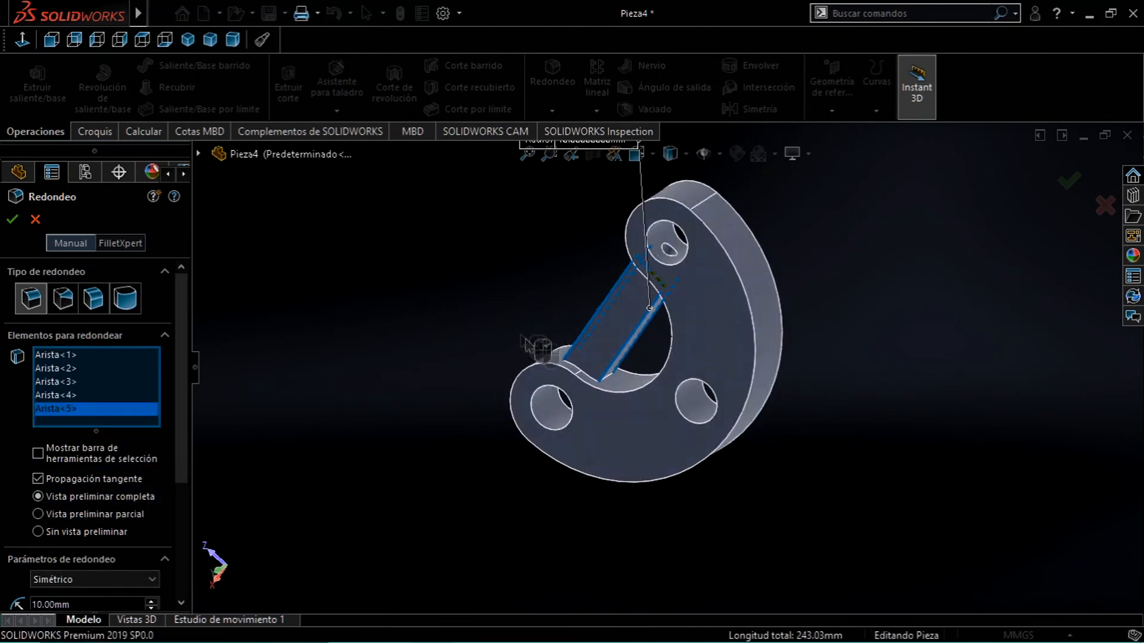
{"action": "left_click", "coordinate": [577, 370]}
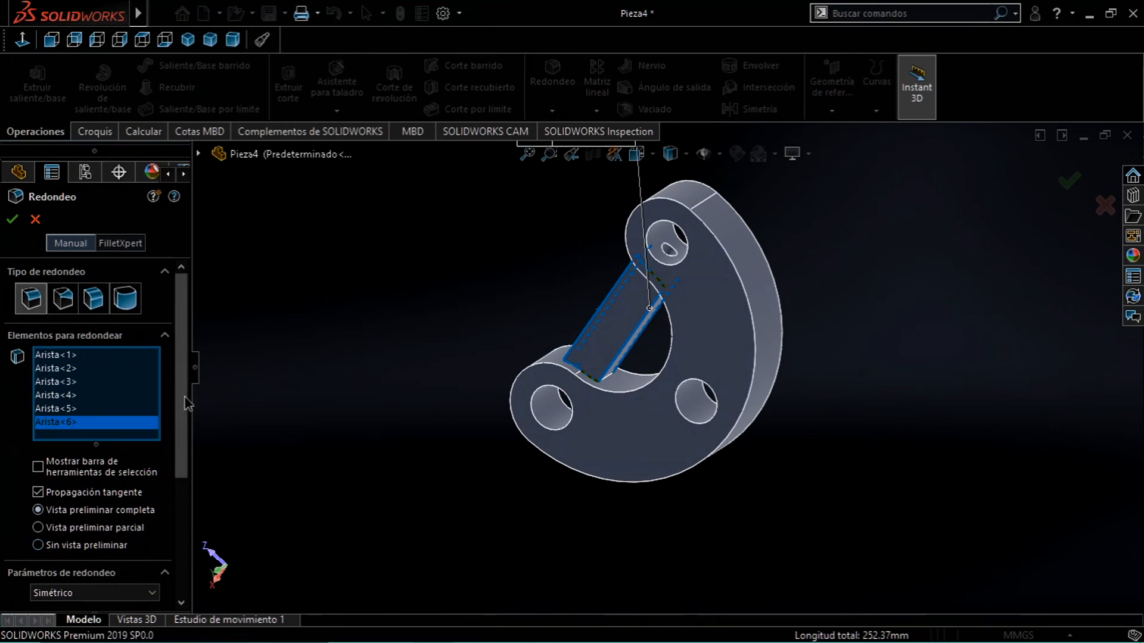
Set the crossbar fillet's radius to 3 mm and apply it.
{"action": "scroll", "coordinate": [187, 404], "scroll_direction": "down", "scroll_amount": 3}
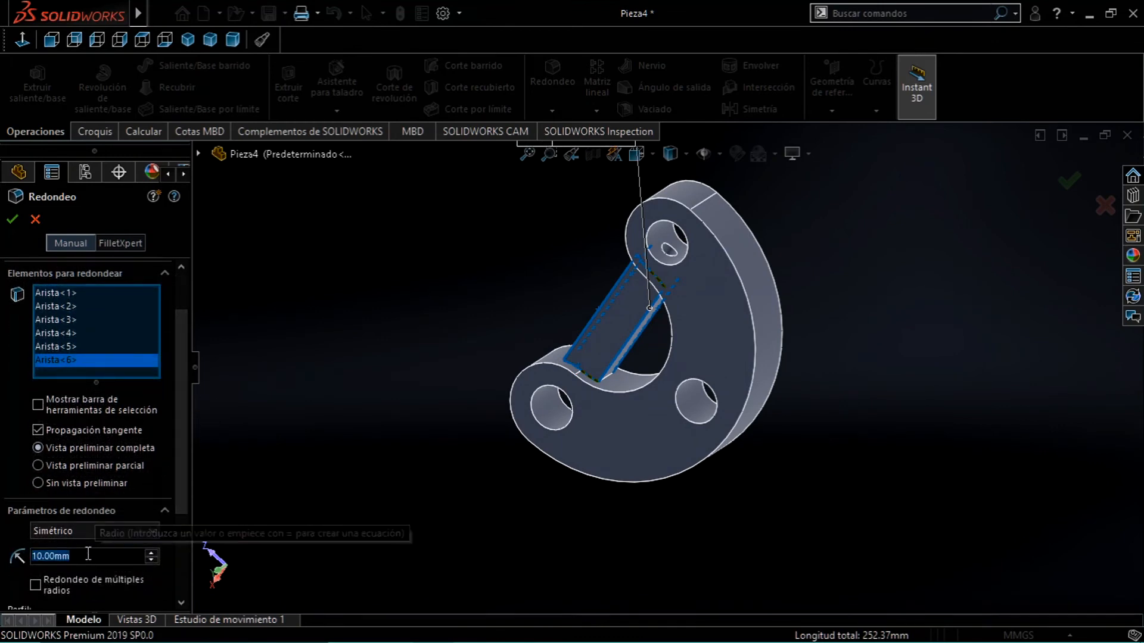
{"action": "type", "text": "3"}
{"action": "key", "text": "Return"}
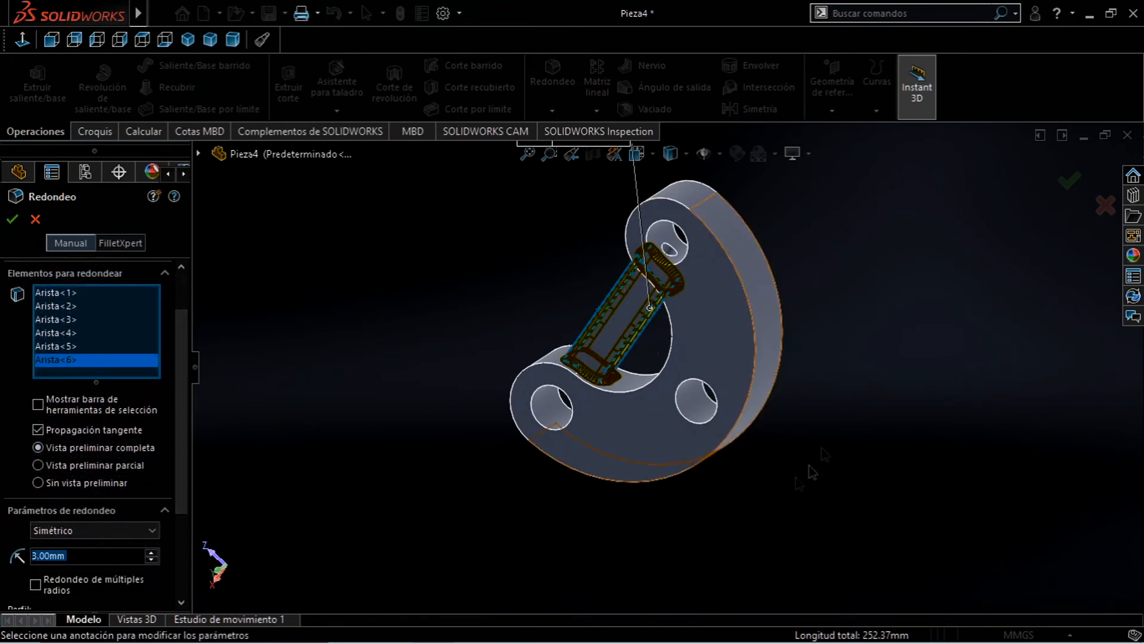
{"action": "left_click", "coordinate": [1068, 197]}
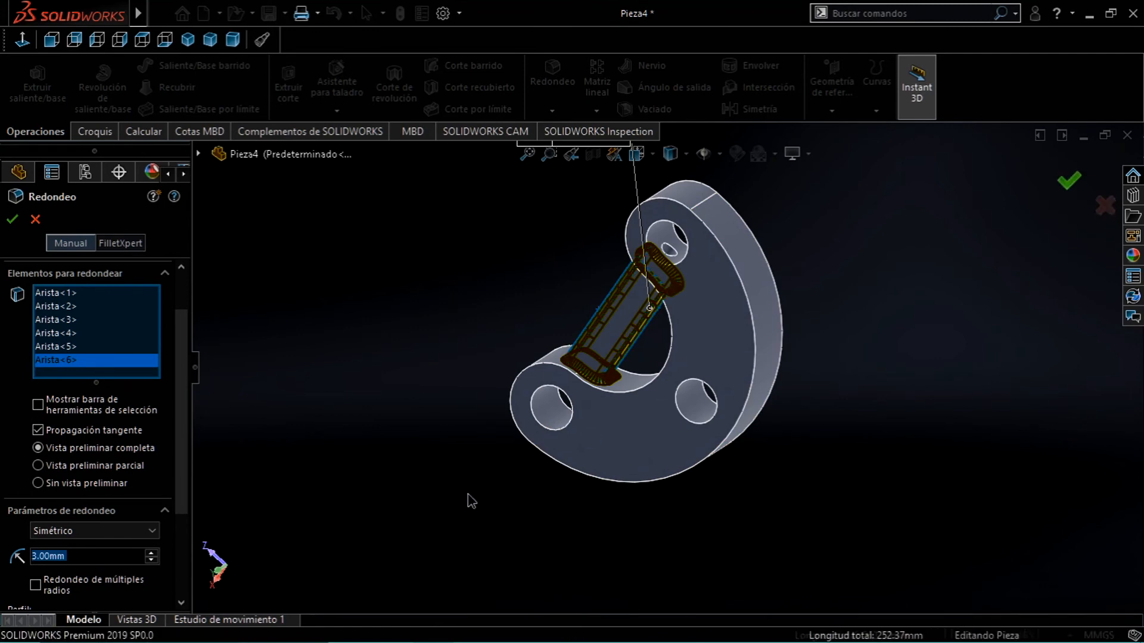
Check the hole rounding in the Pieza2 PDF, return to SOLIDWORKS and select the three holes' rim edges on both faces for a fillet.
{"action": "middle_click_drag", "start_coordinate": [433, 475], "coordinate": [609, 446]}
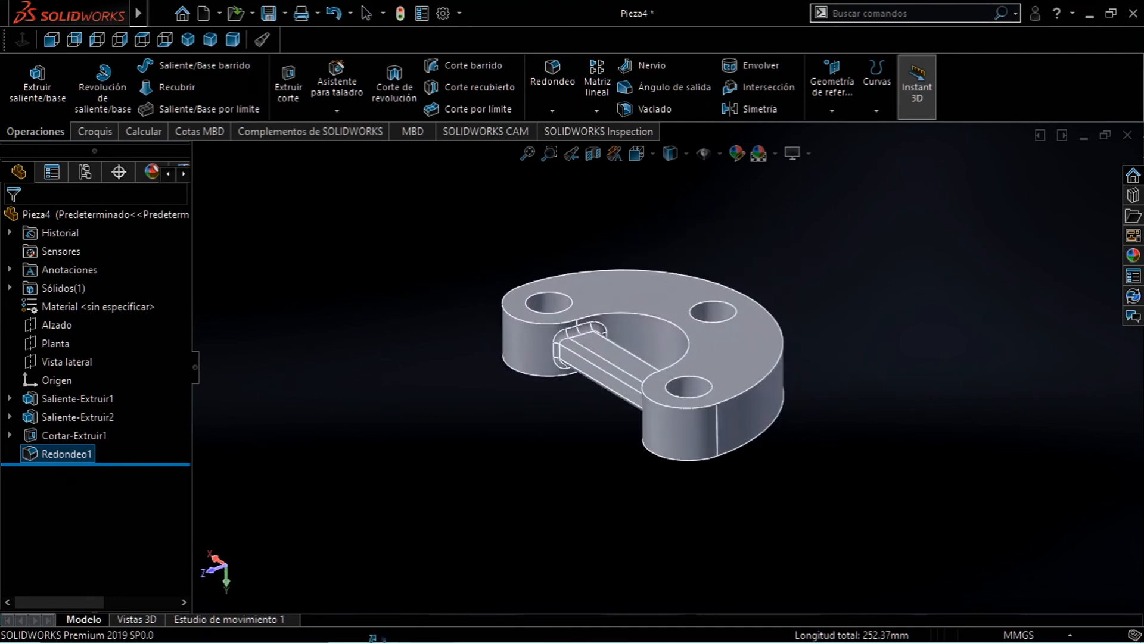
{"action": "key", "text": "alt+Tab"}
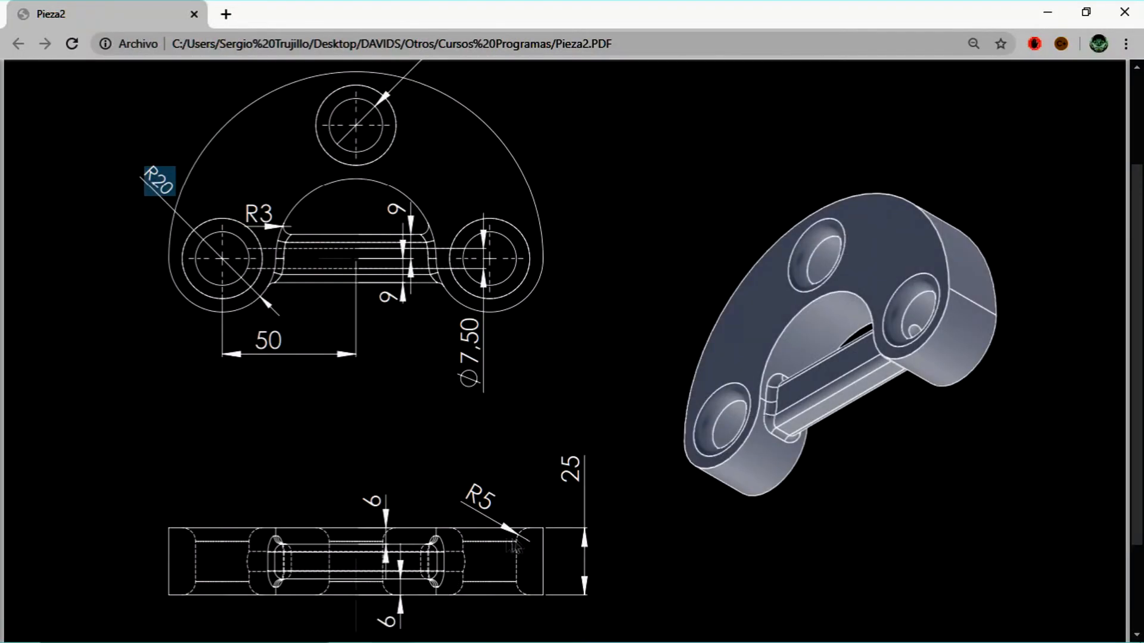
{"action": "key", "text": "alt+Tab"}
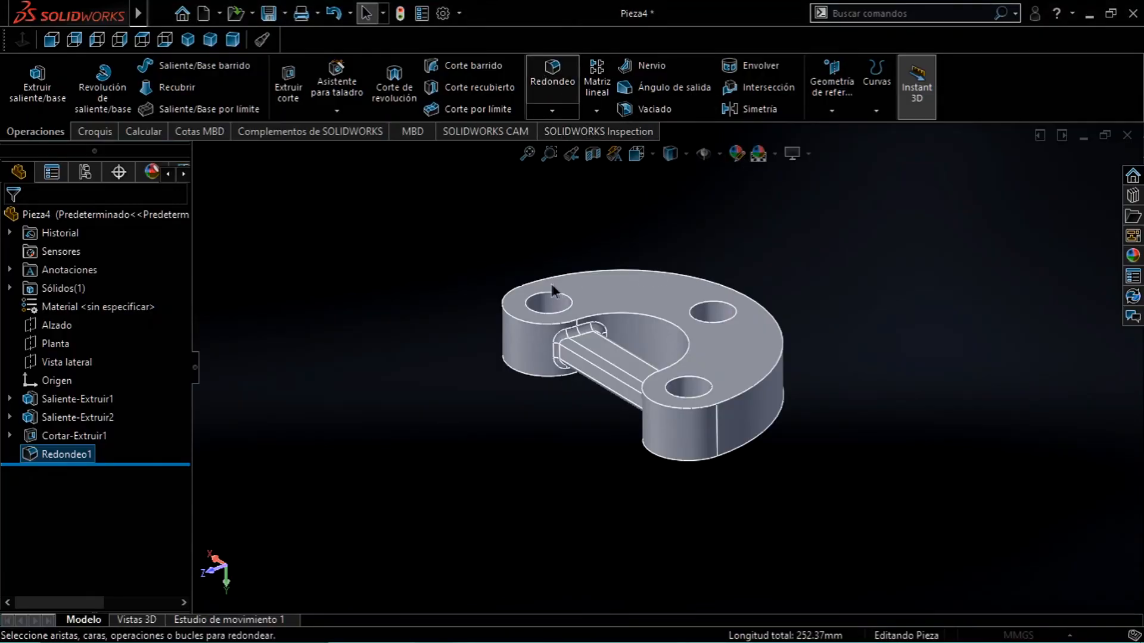
{"action": "left_click", "coordinate": [538, 291]}
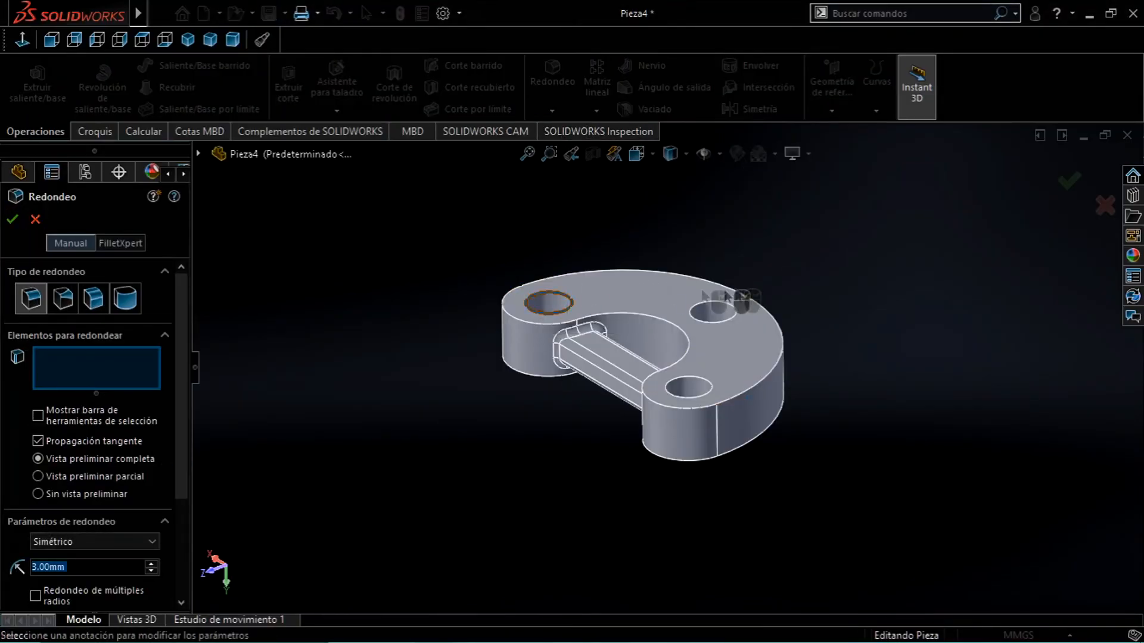
{"action": "left_click", "coordinate": [703, 308]}
{"action": "left_click", "coordinate": [685, 380]}
{"action": "middle_click_drag", "start_coordinate": [672, 529], "coordinate": [690, 199]}
{"action": "middle_click_drag", "start_coordinate": [802, 471], "coordinate": [693, 259]}
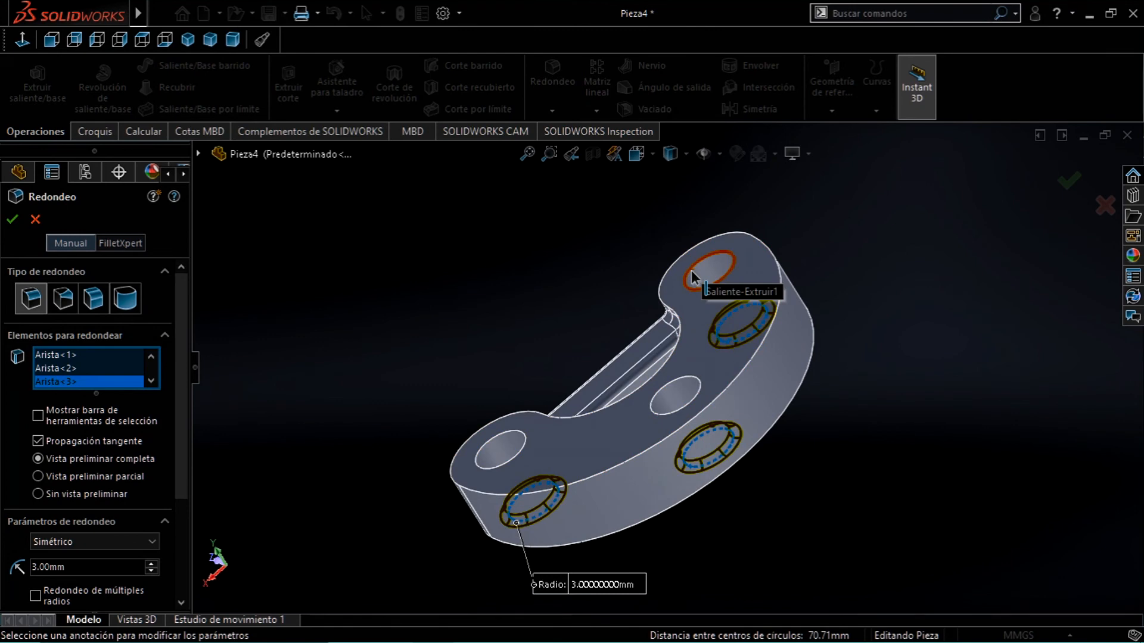
{"action": "left_click", "coordinate": [691, 270]}
{"action": "left_click", "coordinate": [667, 390]}
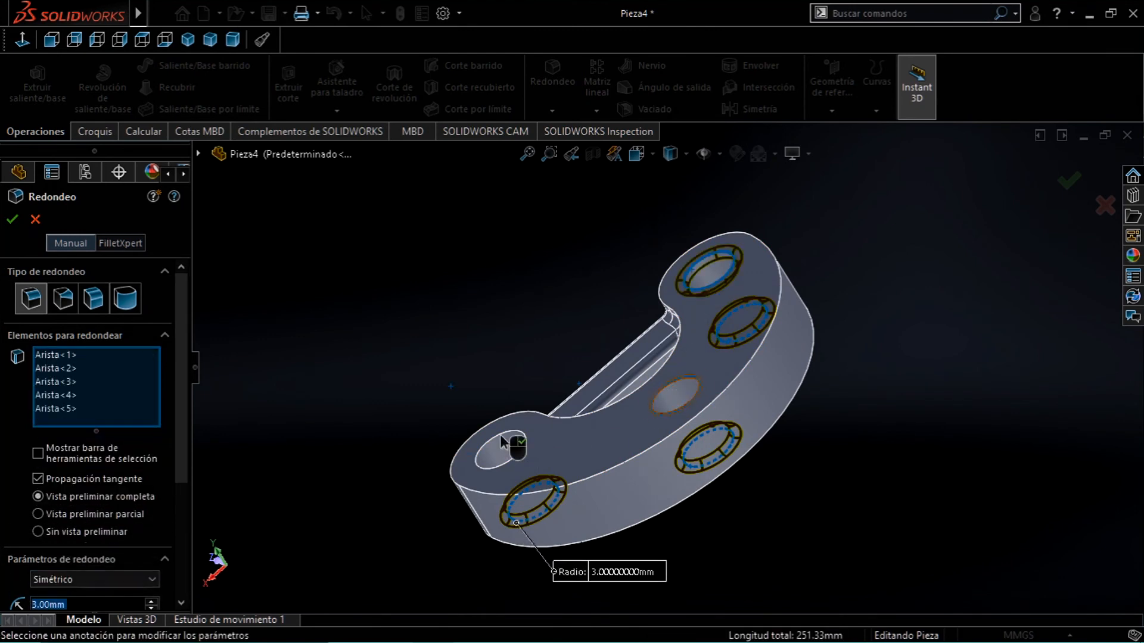
{"action": "left_click", "coordinate": [501, 456]}
Set the hole-rim fillet's radius to 5 mm and apply it.
{"action": "scroll", "coordinate": [8, 550], "scroll_direction": "down", "scroll_amount": 3}
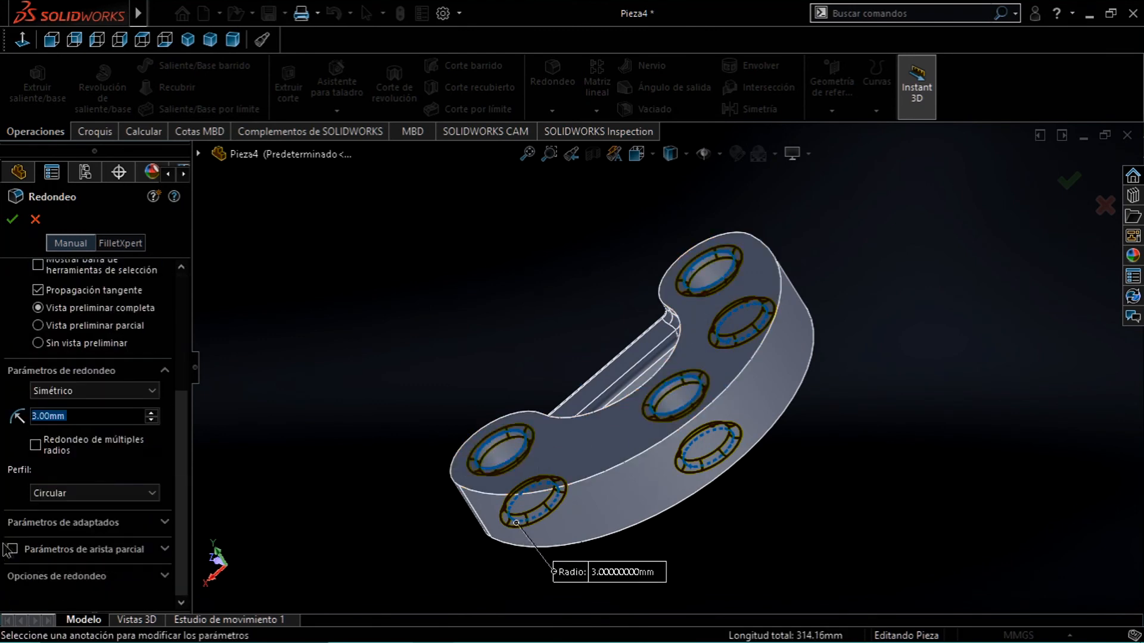
{"action": "type", "text": "5"}
{"action": "key", "text": "Return"}
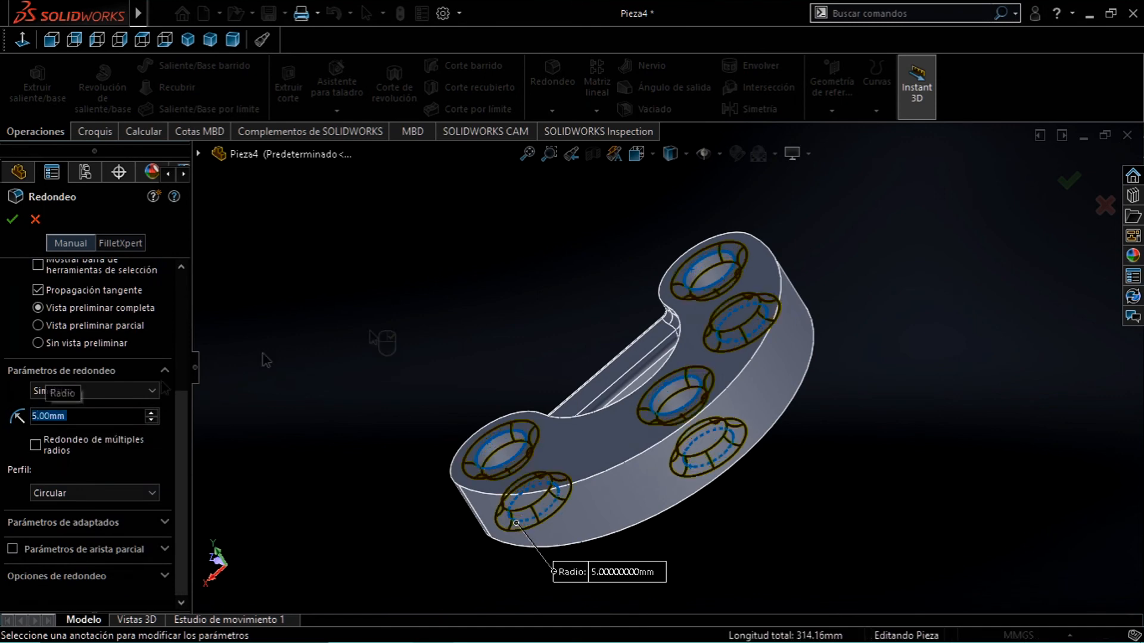
{"action": "left_click", "coordinate": [15, 220]}
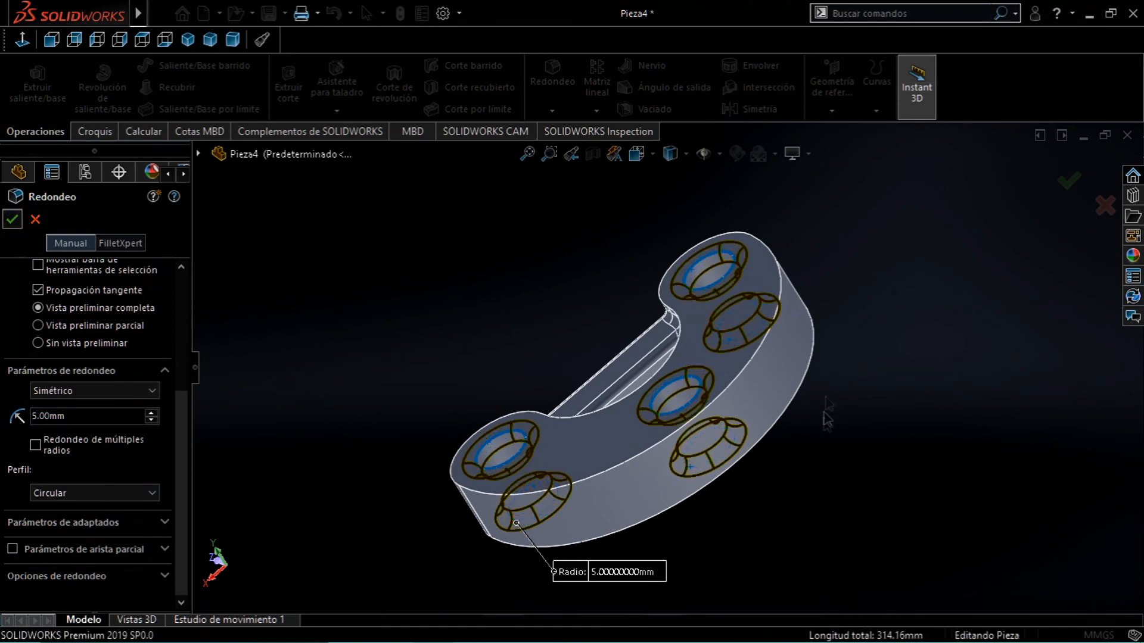
Inspect the finished part from several angles and compare it with the Pieza2 PDF in the browser, returning to SOLIDWORKS.
{"action": "middle_click_drag", "start_coordinate": [684, 354], "coordinate": [616, 639]}
{"action": "mouse_move", "coordinate": [498, 415]}
{"action": "middle_mouse_down"}
{"action": "mouse_move", "coordinate": [536, 459]}
{"action": "mouse_move", "coordinate": [554, 434]}
{"action": "mouse_move", "coordinate": [477, 419]}
{"action": "middle_mouse_up"}
{"action": "mouse_move", "coordinate": [519, 423]}
{"action": "middle_mouse_down"}
{"action": "mouse_move", "coordinate": [467, 426]}
{"action": "mouse_move", "coordinate": [510, 419]}
{"action": "mouse_move", "coordinate": [500, 409]}
{"action": "middle_mouse_up"}
{"action": "key", "text": "alt+Tab"}
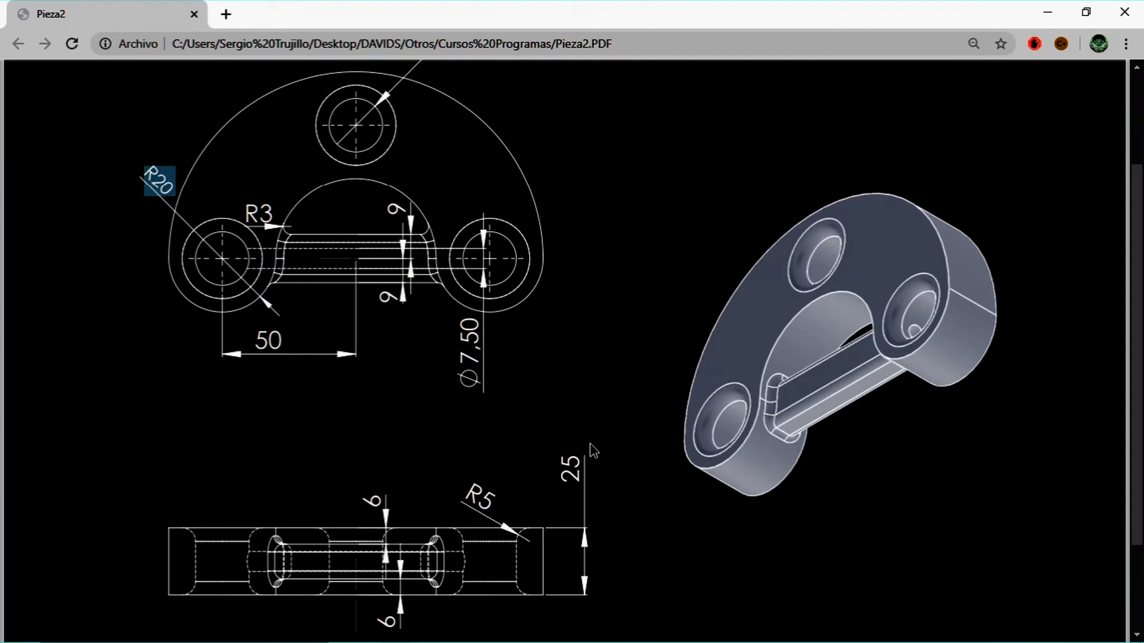
{"action": "key", "text": "alt+Tab"}
{"action": "mouse_move", "coordinate": [837, 533]}
{"action": "middle_mouse_down"}
{"action": "mouse_move", "coordinate": [747, 411]}
{"action": "mouse_move", "coordinate": [858, 340]}
{"action": "mouse_move", "coordinate": [834, 514]}
{"action": "middle_mouse_up"}
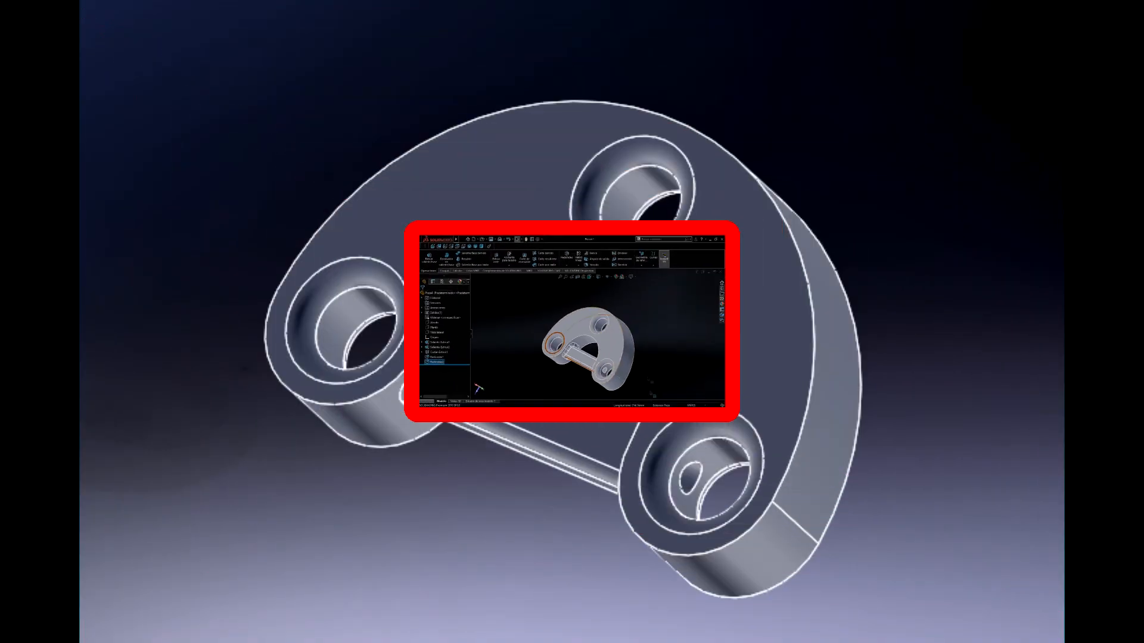